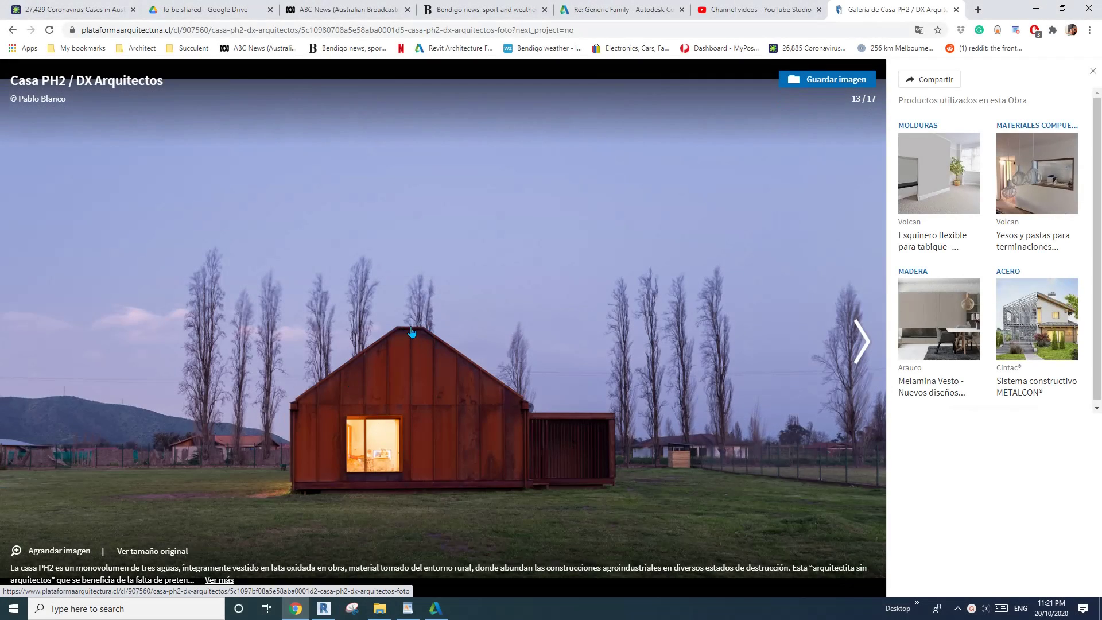
# Look through the Casa PH2 photo gallery to examine the house's roof shape from several sides and from above.
pyautogui.click(491, 345)
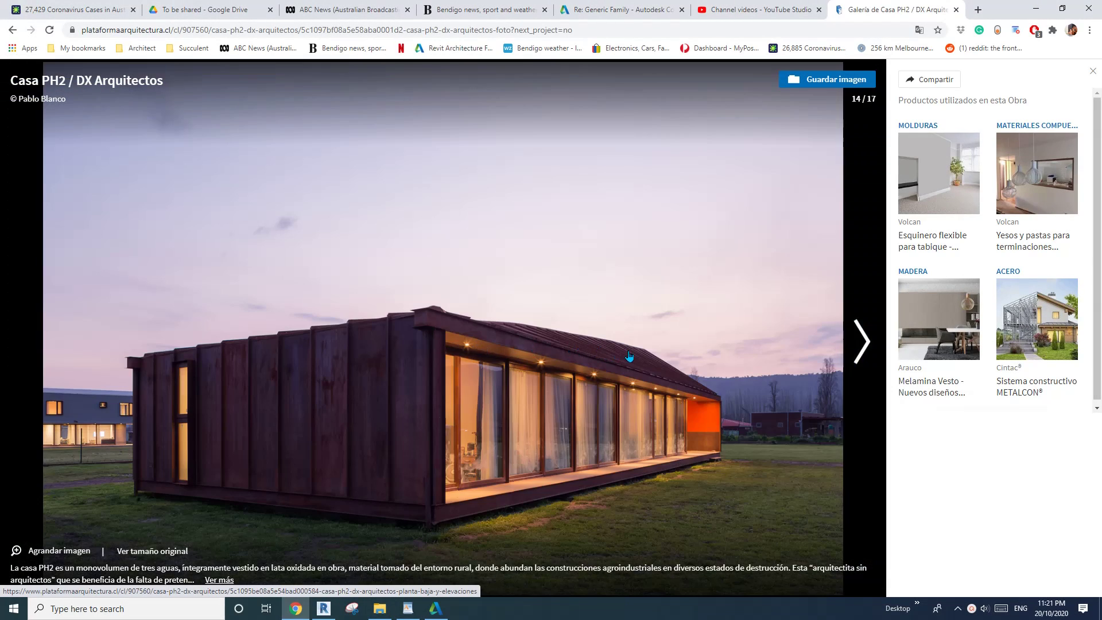
pyautogui.click(529, 346)
pyautogui.click(503, 337)
pyautogui.click(504, 339)
pyautogui.click(490, 348)
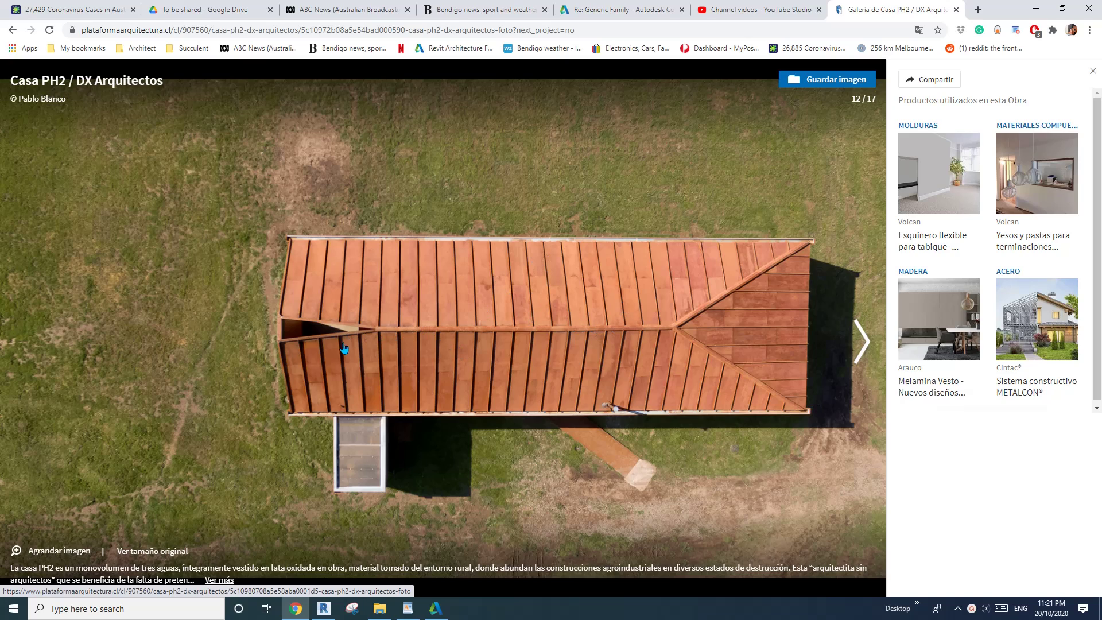
pyautogui.press('Left')
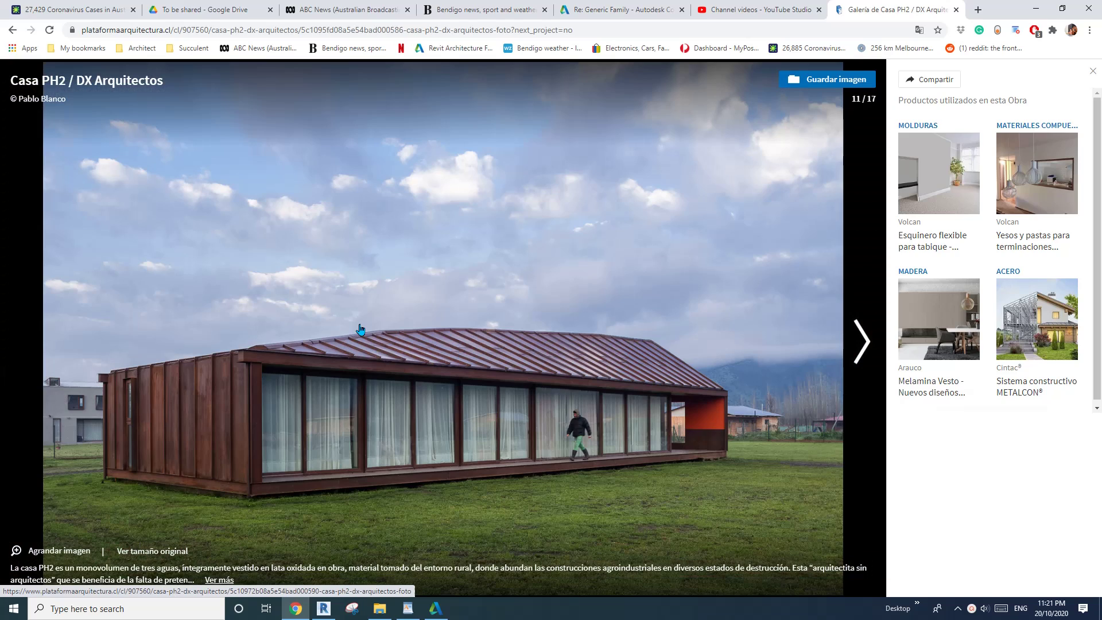
pyautogui.press('Left')
pyautogui.press('Left')
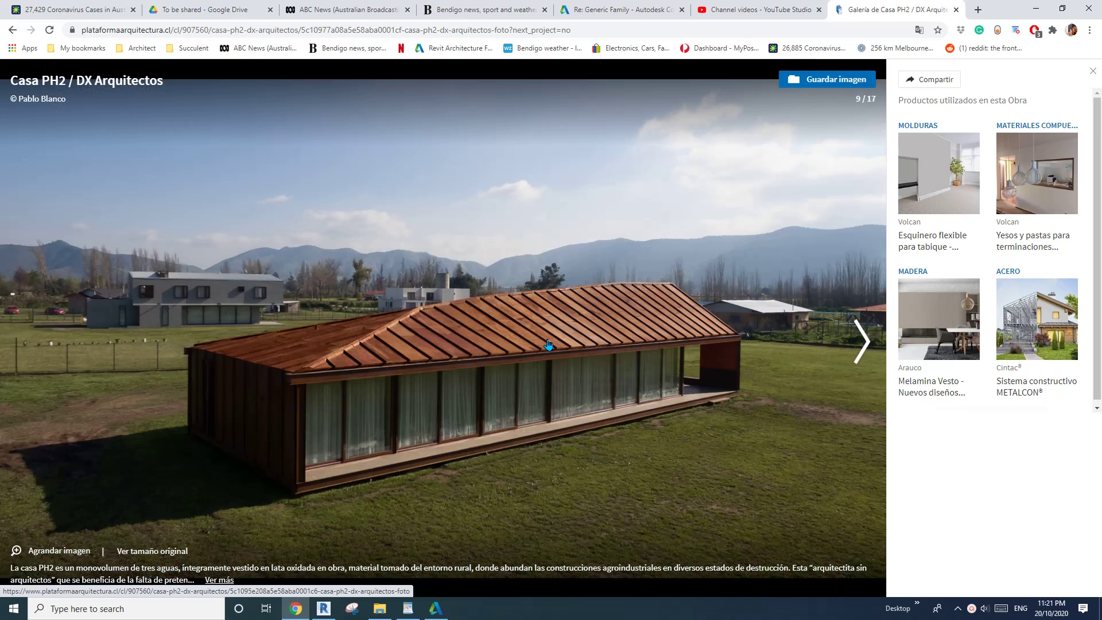
pyautogui.press('Left')
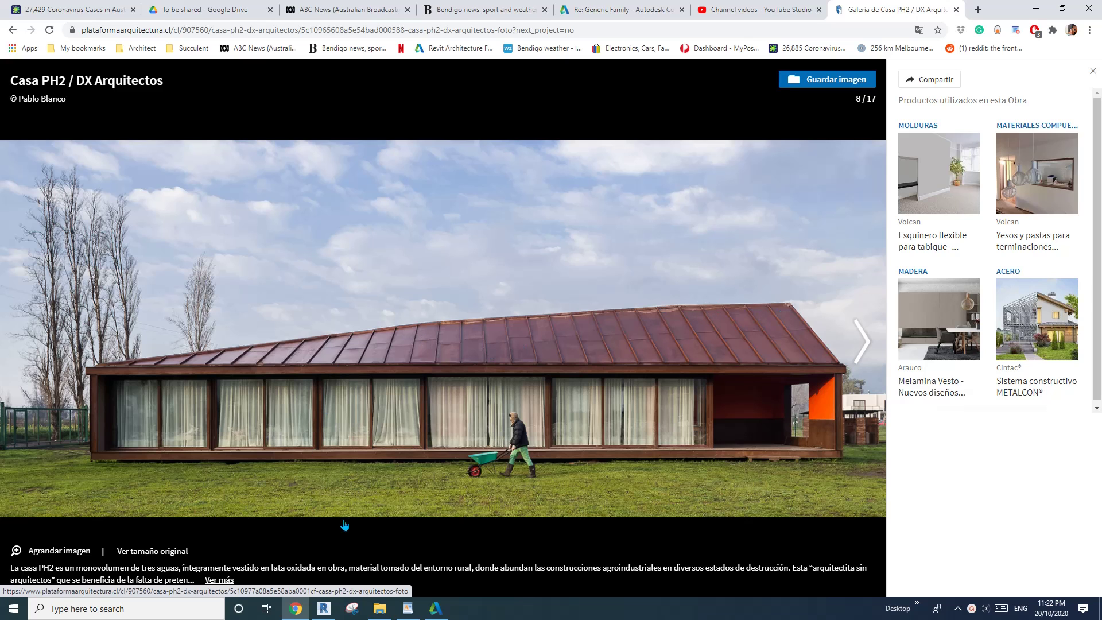
# Switch to Revit and create a new project from the Architectural Template.
pyautogui.click(324, 608)
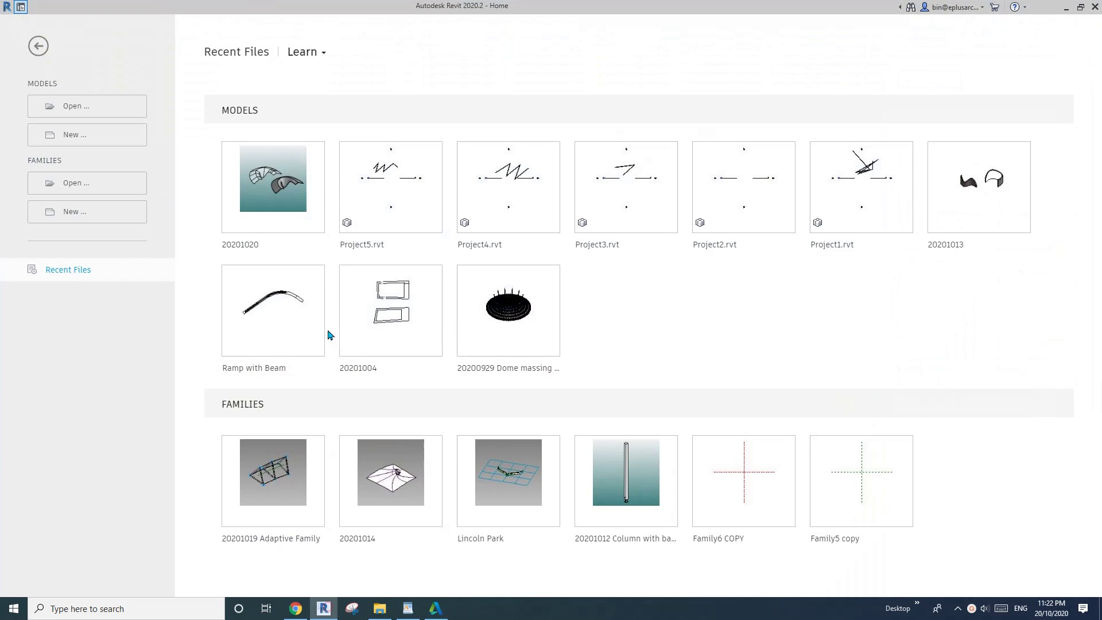
pyautogui.click(82, 135)
pyautogui.click(98, 122)
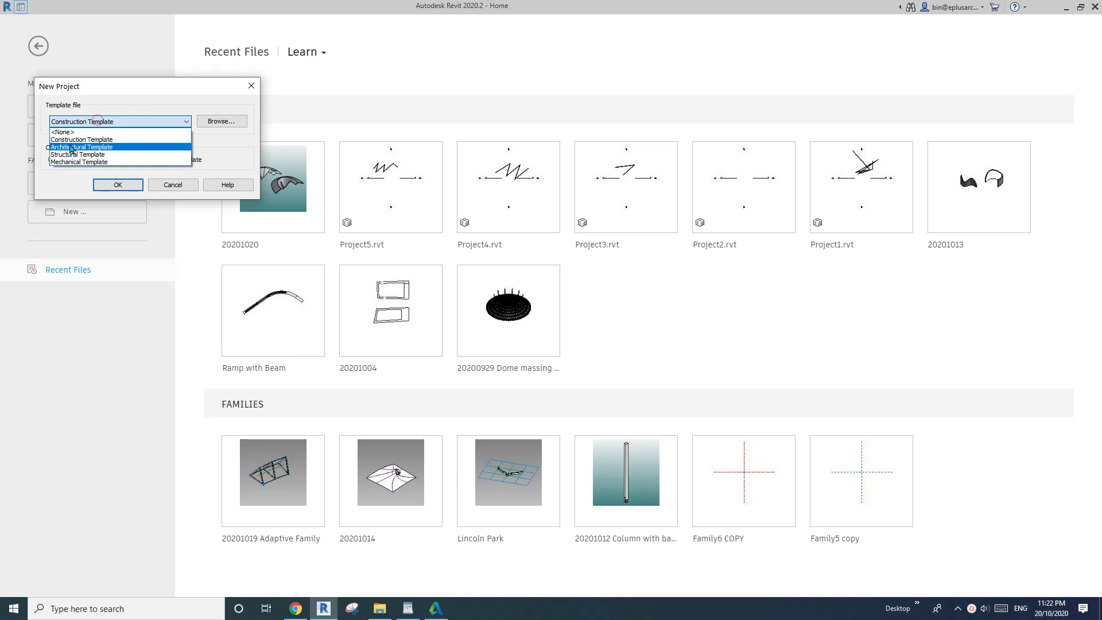
pyautogui.click(71, 146)
pyautogui.click(128, 184)
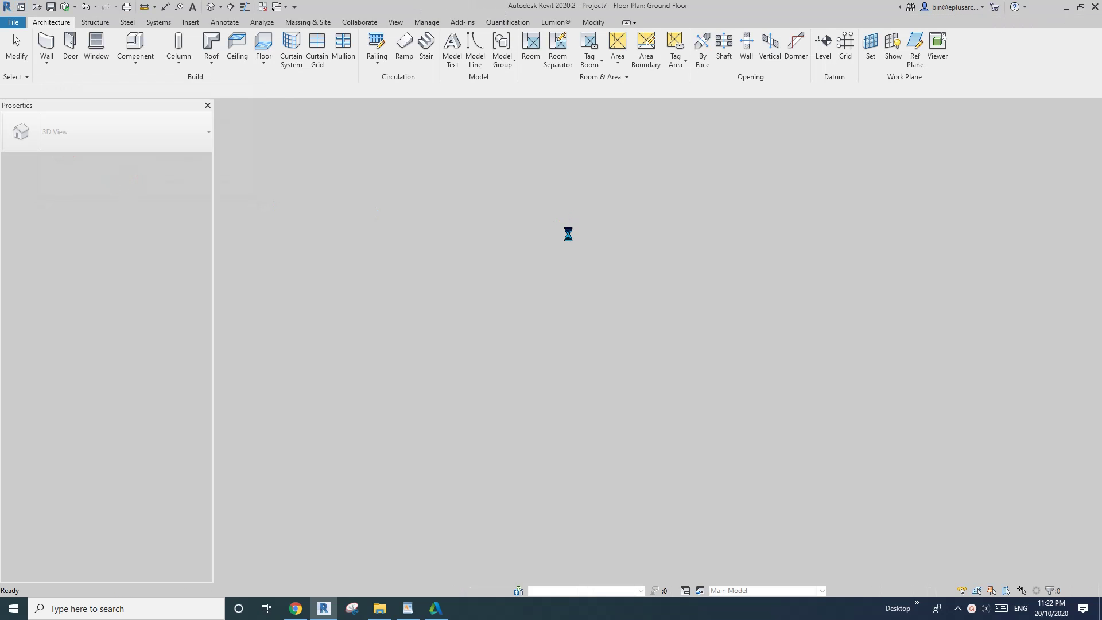
# Draw a rectangle of Double brick - 270 walls on the Ground Floor plan, about 19700 by 8700 mm.
pyautogui.press('w')
pyautogui.press('a')
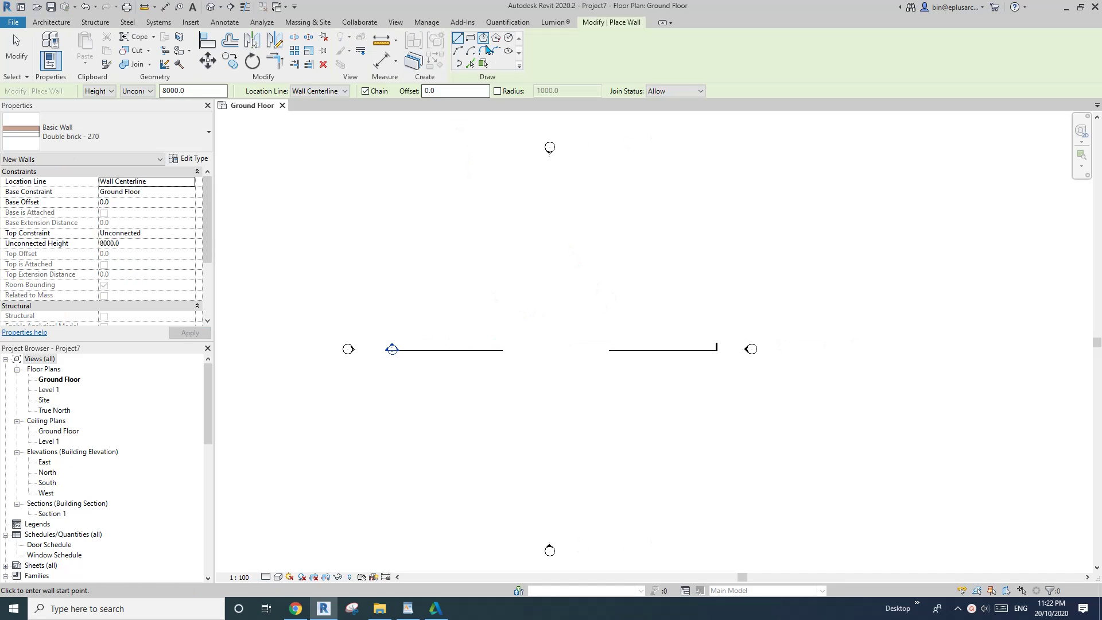
pyautogui.click(471, 38)
pyautogui.click(478, 263)
pyautogui.click(664, 328)
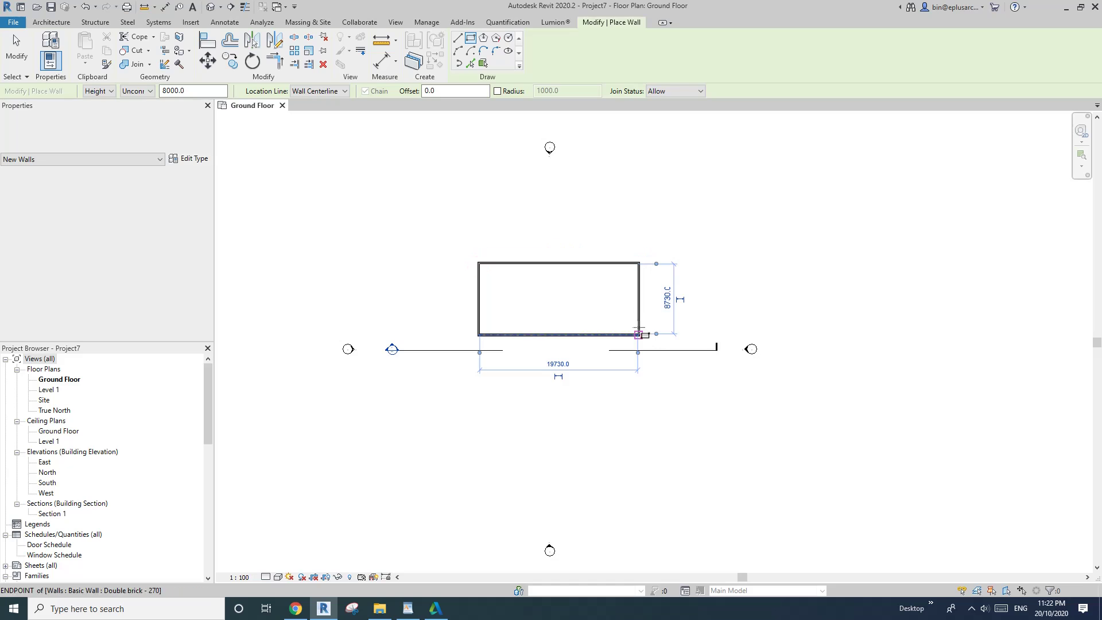
pyautogui.press('Escape')
pyautogui.press('Escape')
# Move the rectangle's west wall outward to make the building about 25200 mm long.
pyautogui.scroll(1, 555, 314)
pyautogui.moveTo(475, 310); pyautogui.dragTo(419, 304)
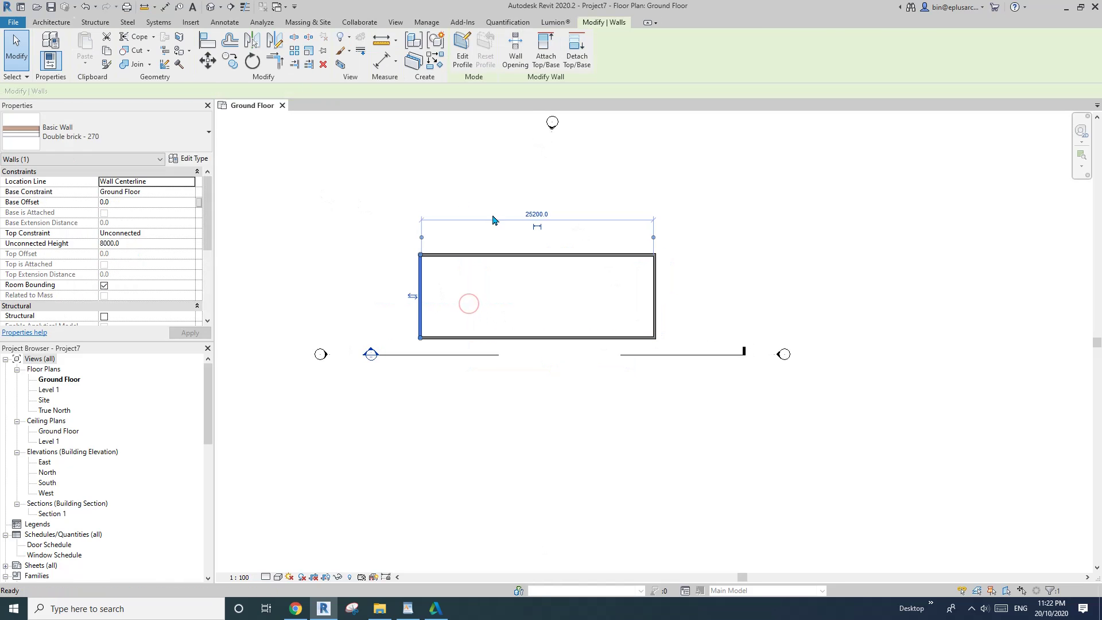
pyautogui.press('Escape')
# Create a flat Generic - 400mm footprint roof on Level 1, with its boundary following all four walls without overhang.
pyautogui.click(209, 46)
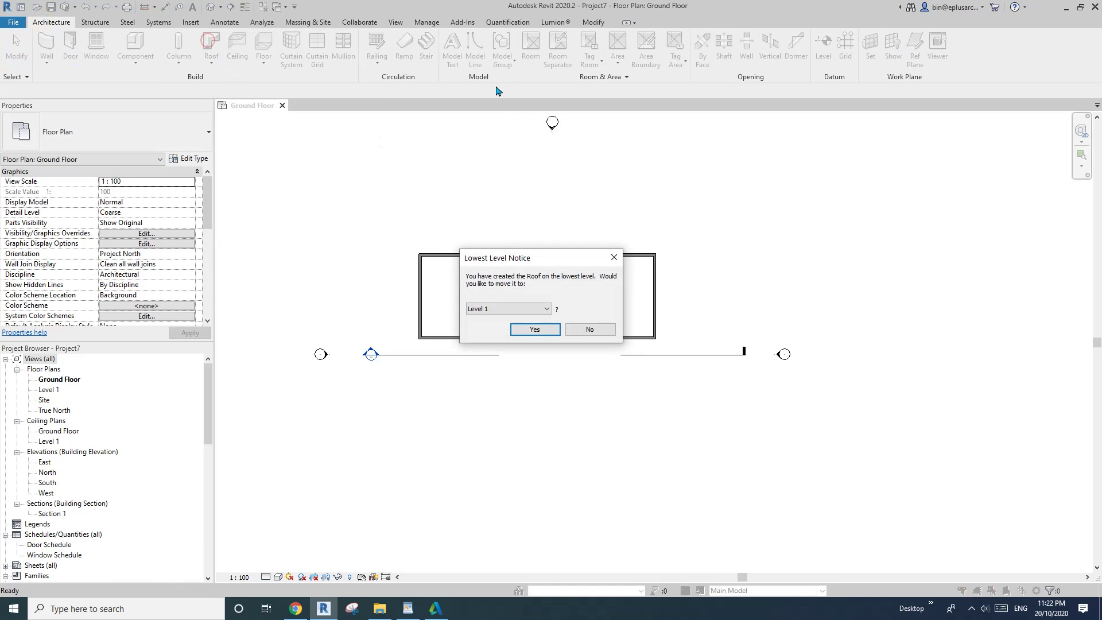
pyautogui.click(529, 331)
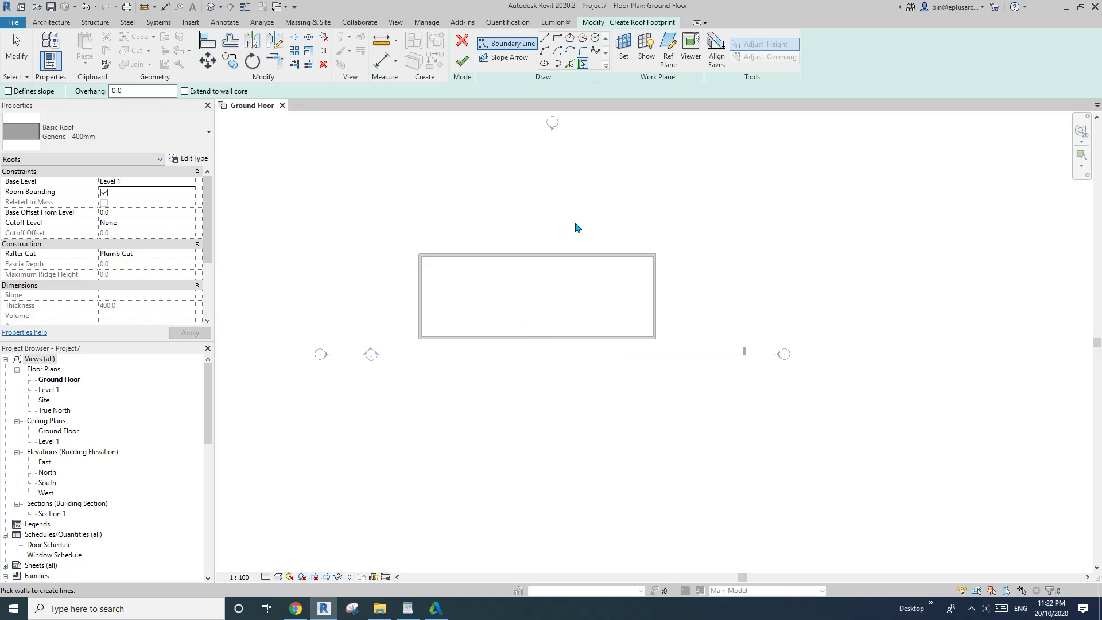
pyautogui.click(570, 254)
pyautogui.scroll(1, 590, 215)
pyautogui.press('Escape')
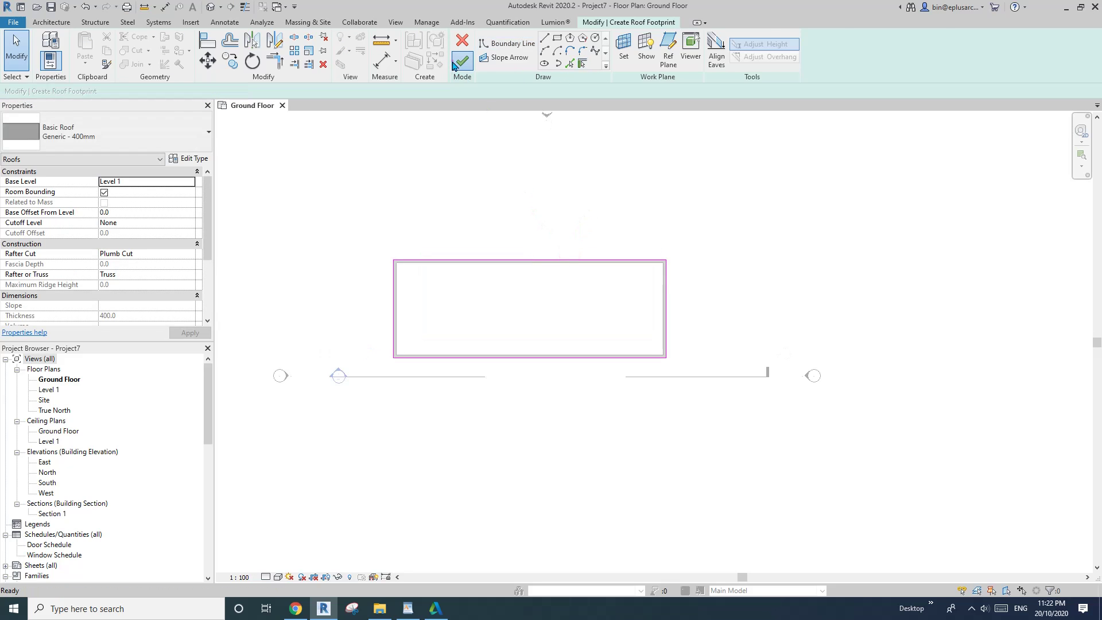
pyautogui.click(462, 62)
# In the 3D view, move the west end wall inward to shorten the building to about 20600 mm.
pyautogui.click(587, 303)
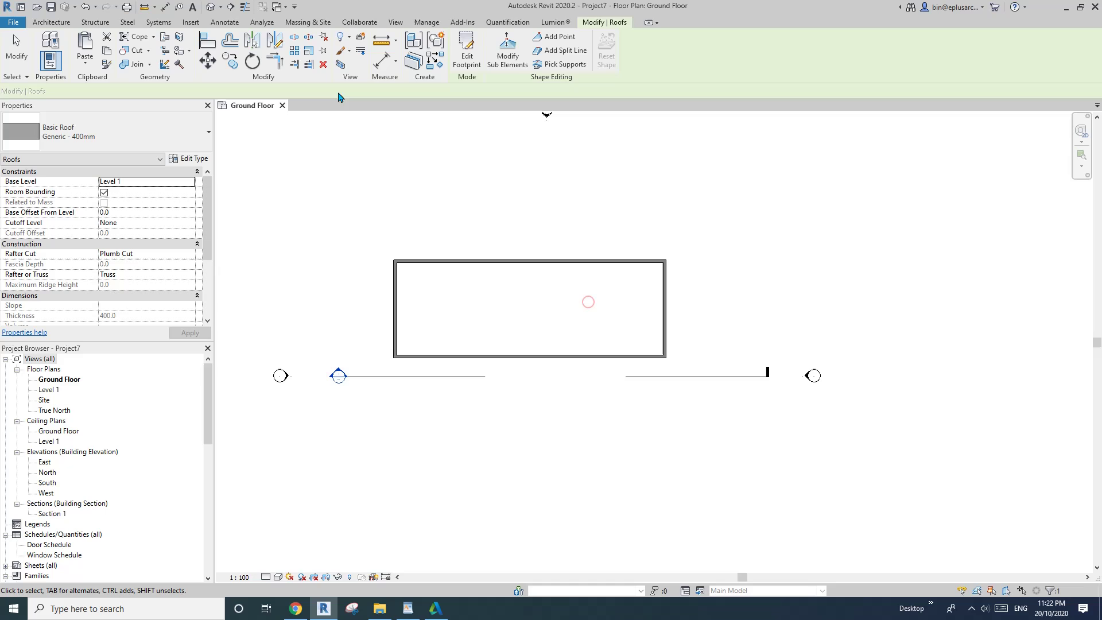
pyautogui.click(212, 7)
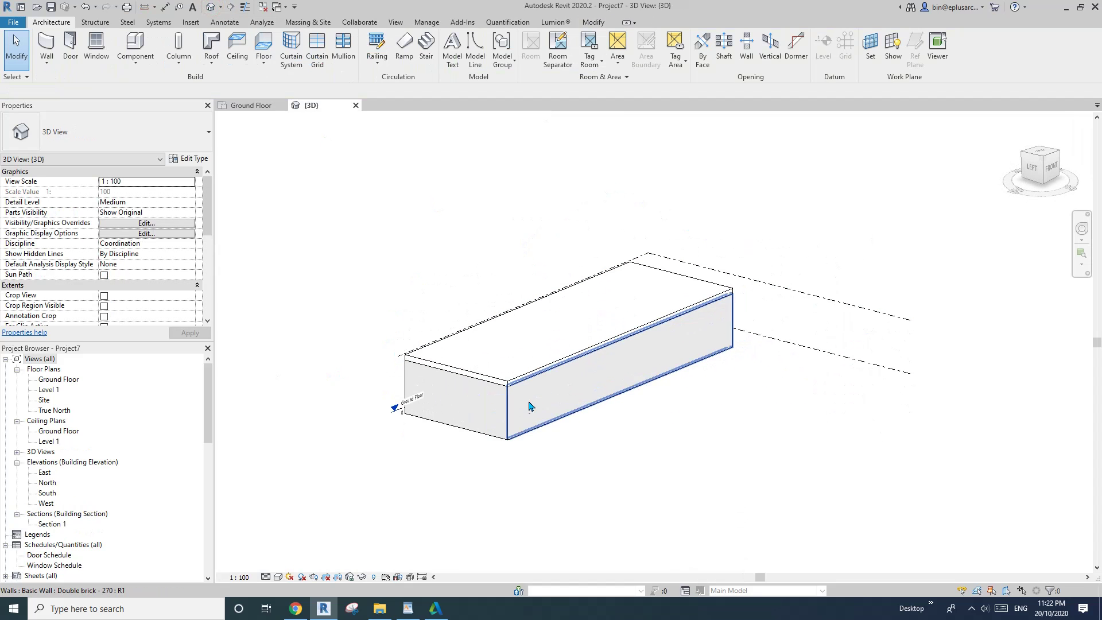
pyautogui.click(495, 412)
pyautogui.keyDown('shift'); pyautogui.moveTo(494, 412); pyautogui.dragTo(503, 361, button='middle'); pyautogui.keyUp('shift')
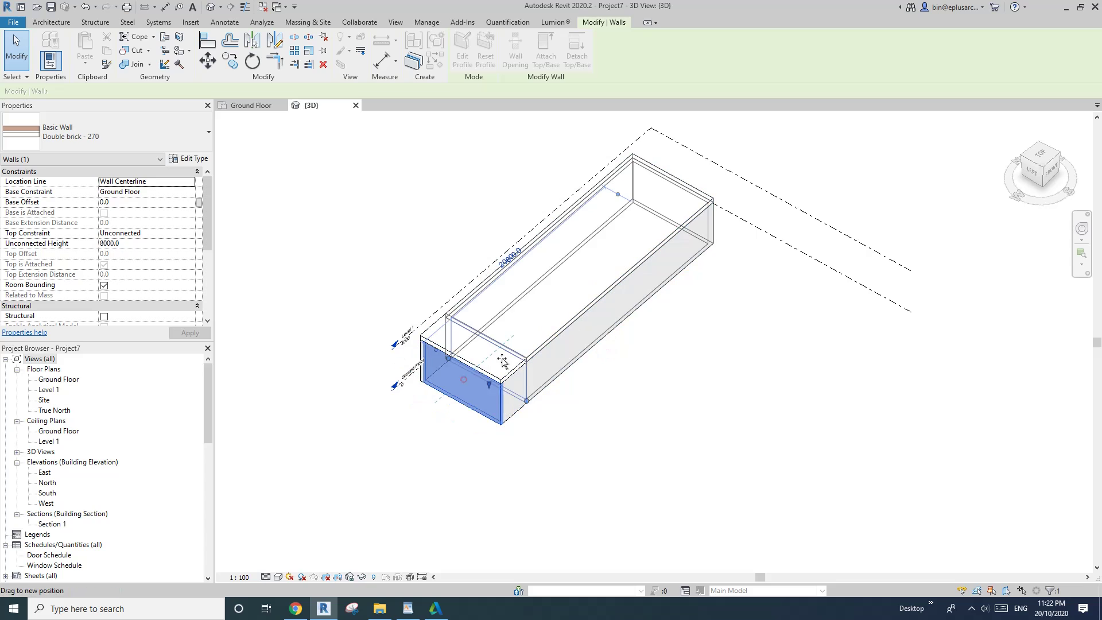
pyautogui.moveTo(502, 361); pyautogui.dragTo(510, 354)
pyautogui.keyDown('shift'); pyautogui.moveTo(595, 361); pyautogui.dragTo(505, 315, button='middle'); pyautogui.keyUp('shift')
pyautogui.press('Escape')
# Add a ridge split line about 12100 mm long on the roof, running lengthwise inward from the east edge's midpoint.
pyautogui.scroll(2, 590, 344)
pyautogui.click(647, 334)
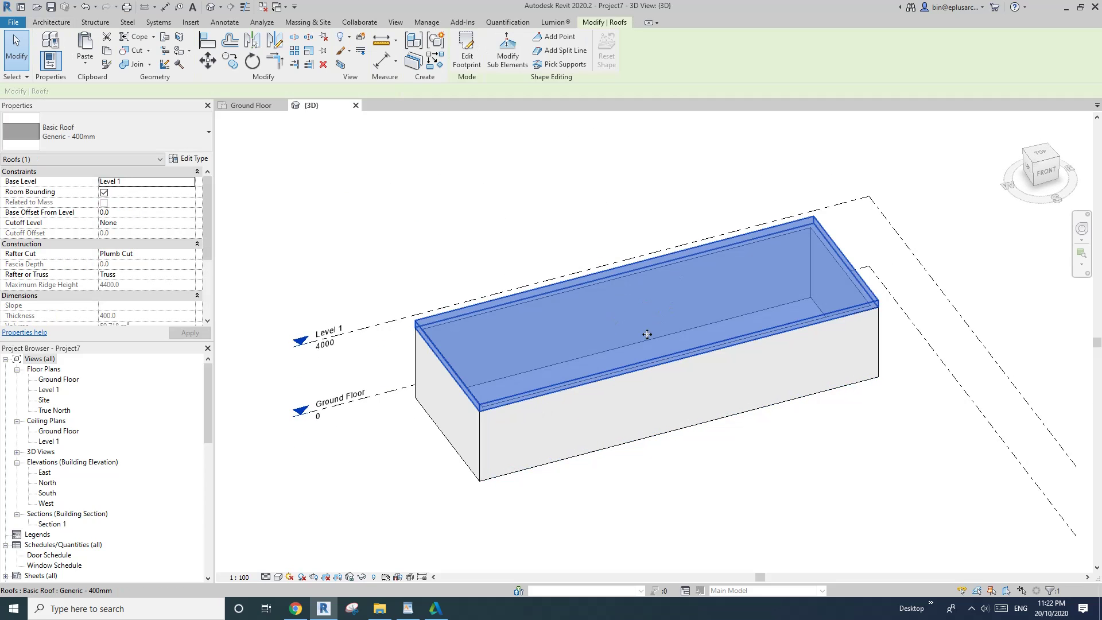
pyautogui.keyDown('shift'); pyautogui.moveTo(647, 334); pyautogui.dragTo(555, 322, button='middle'); pyautogui.keyUp('shift')
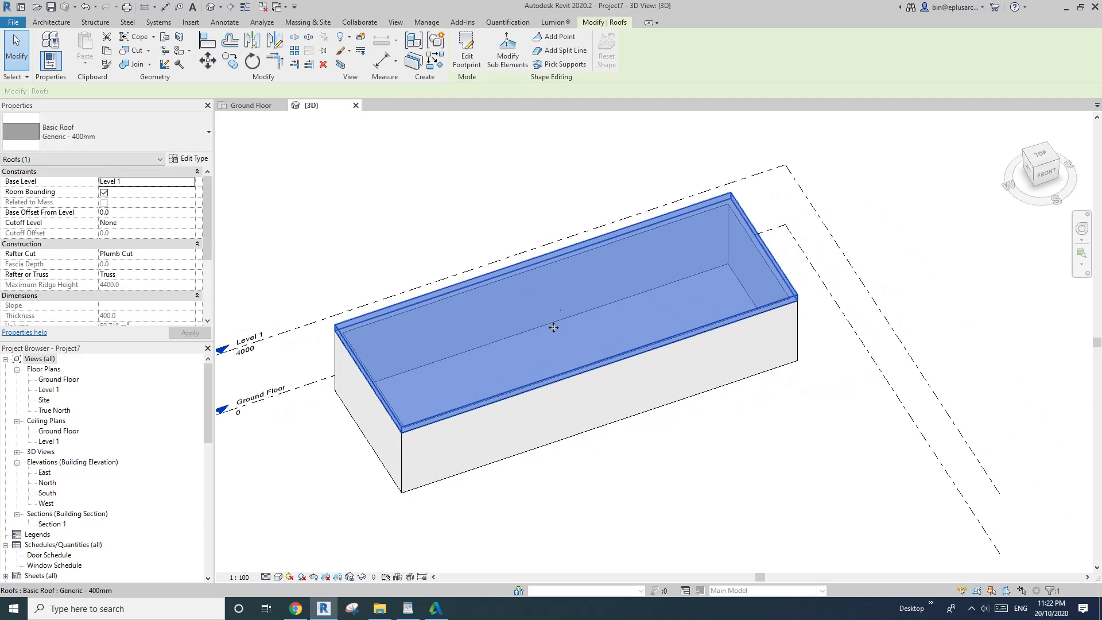
pyautogui.click(549, 52)
pyautogui.keyDown('shift'); pyautogui.moveTo(542, 218); pyautogui.dragTo(751, 273, button='middle'); pyautogui.keyUp('shift')
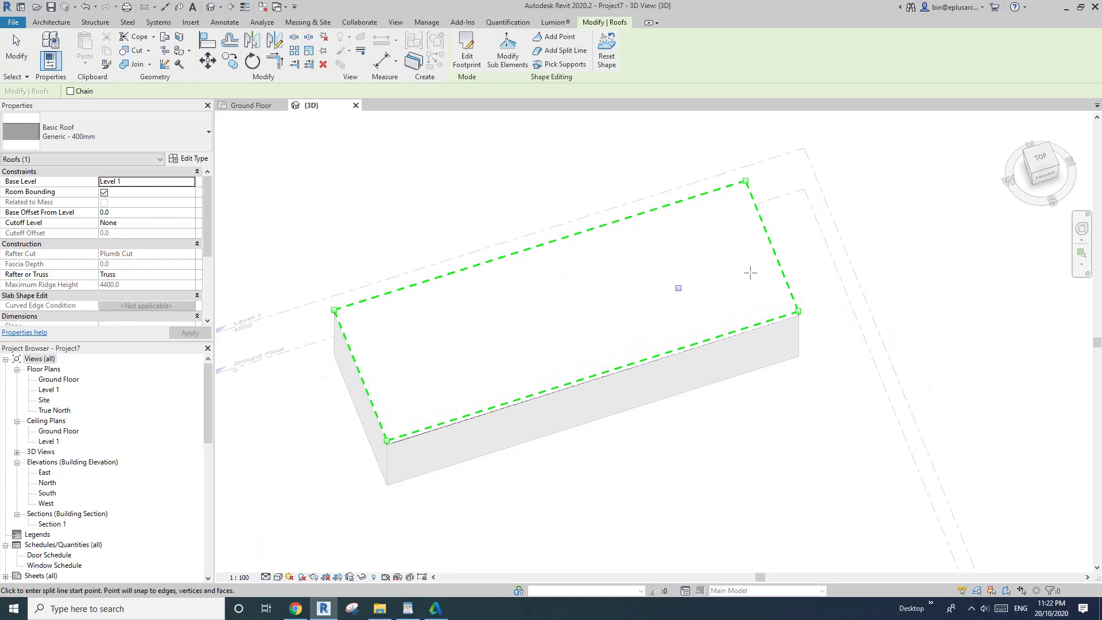
pyautogui.click(772, 247)
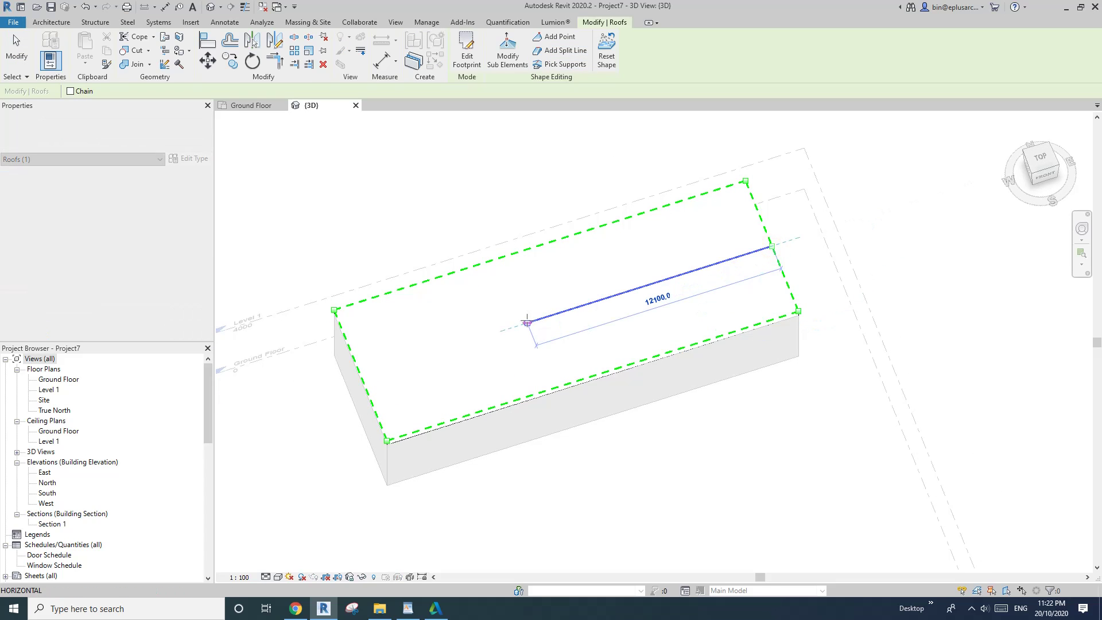
pyautogui.click(523, 324)
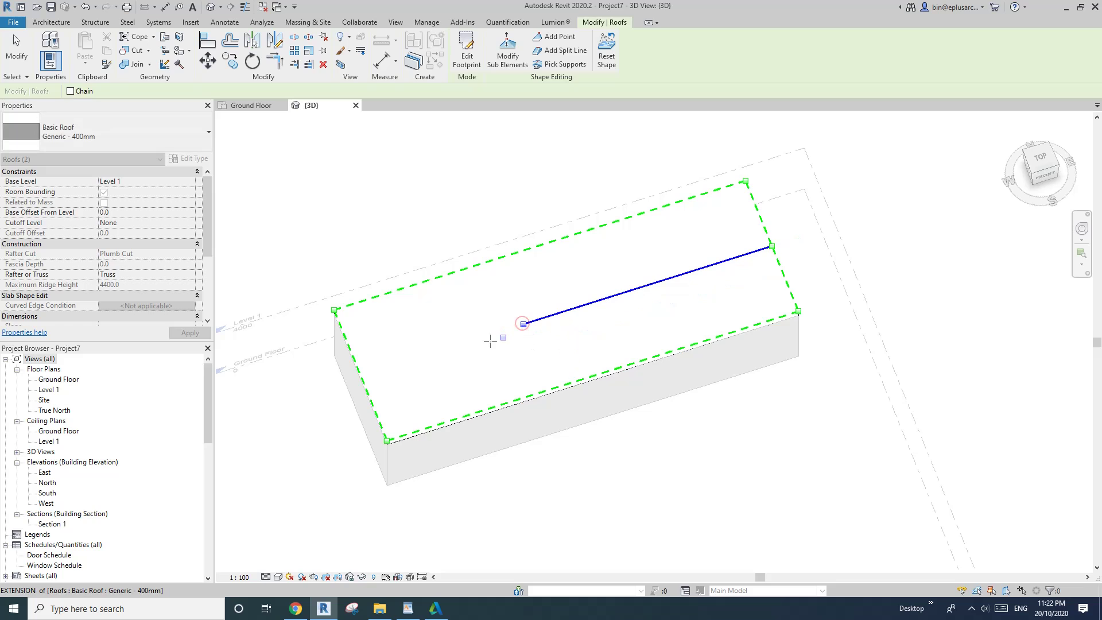
# Add two hip split lines joining the ridge's inner end to the two west corners of the roof.
pyautogui.click(335, 310)
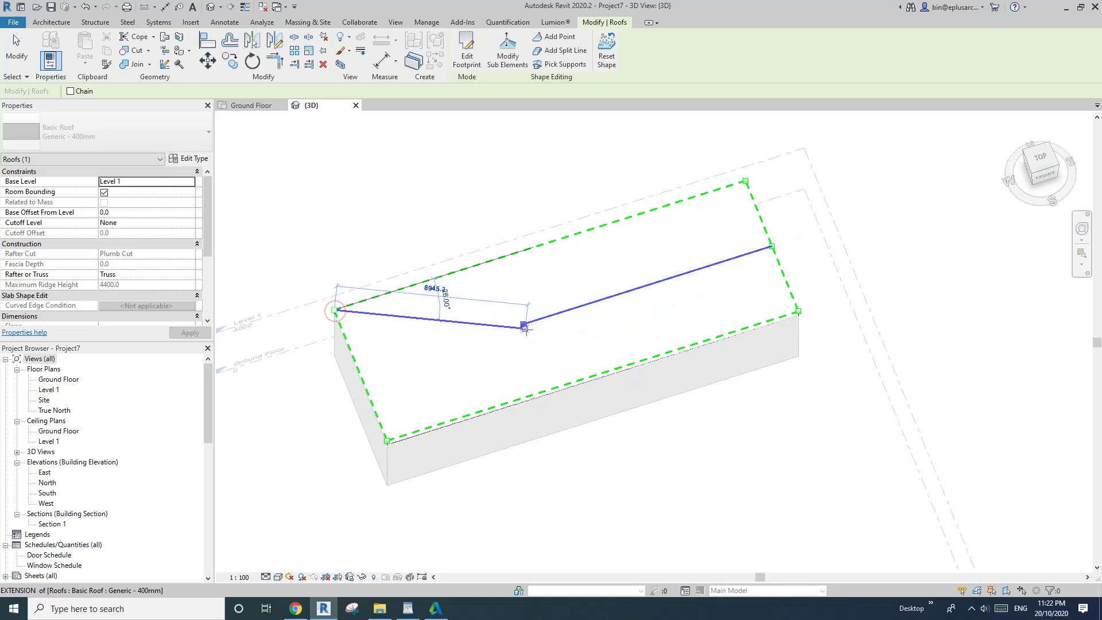
pyautogui.click(523, 325)
pyautogui.press('Escape')
pyautogui.press('Escape')
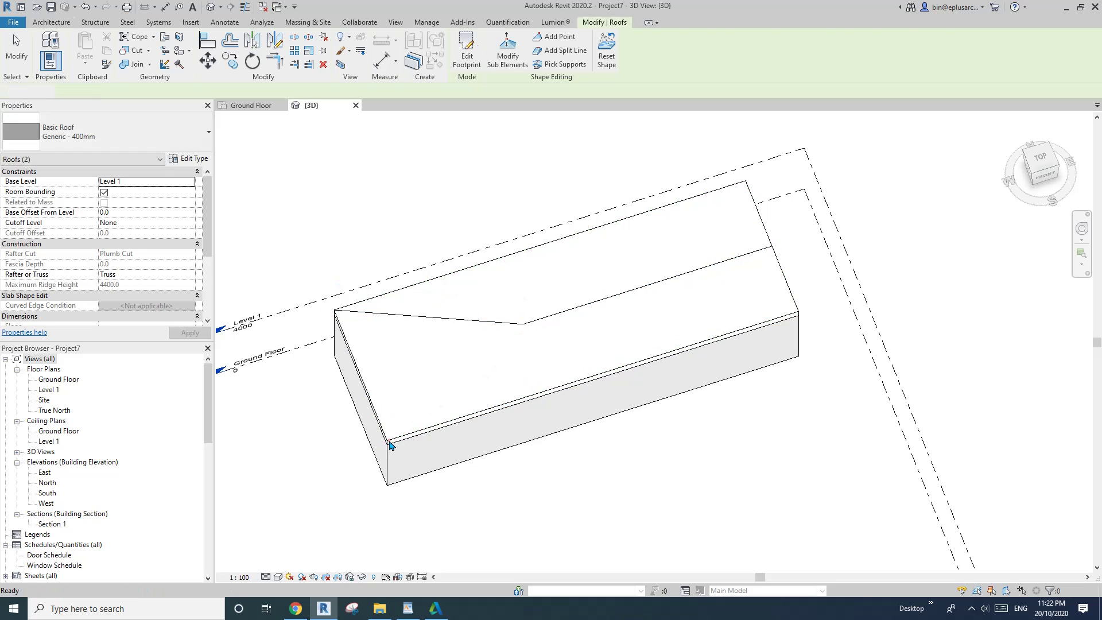
pyautogui.click(507, 343)
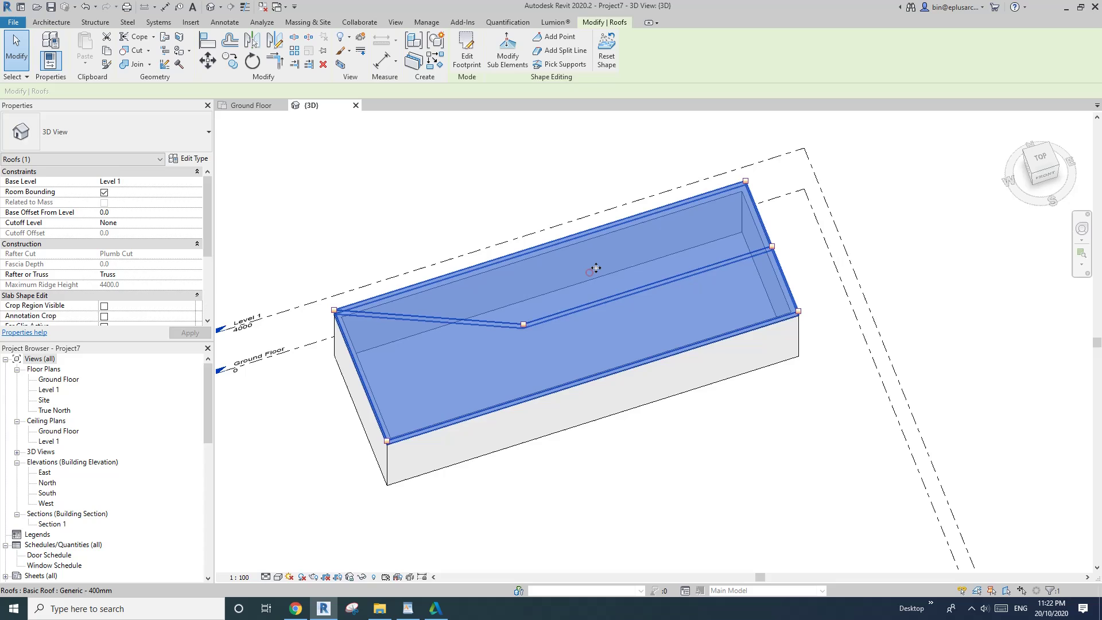
pyautogui.click(566, 51)
pyautogui.click(523, 325)
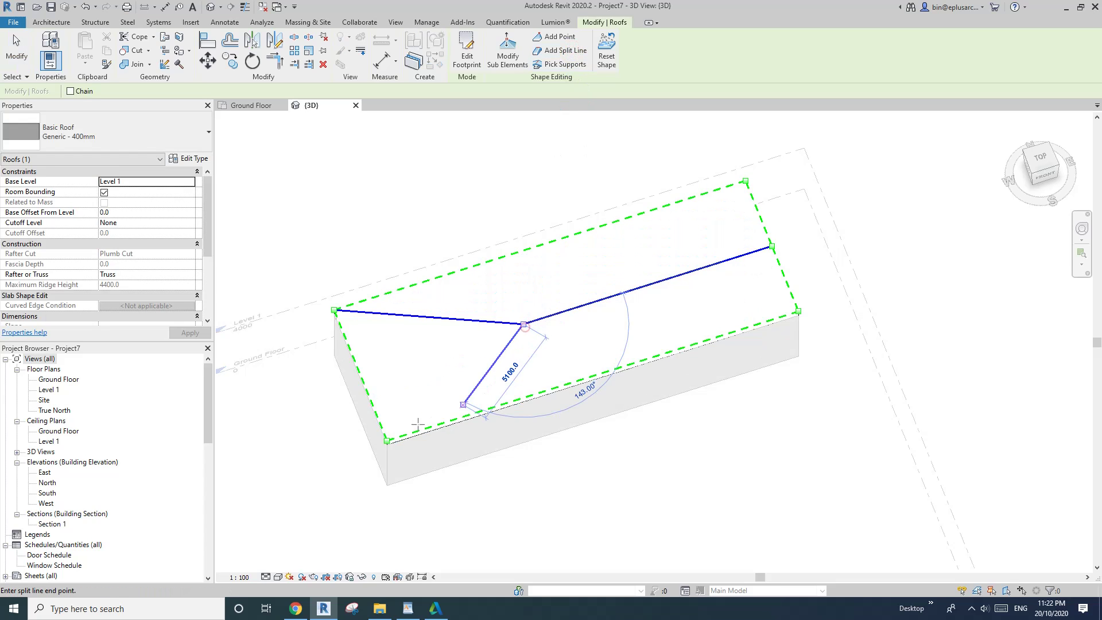
pyautogui.click(388, 440)
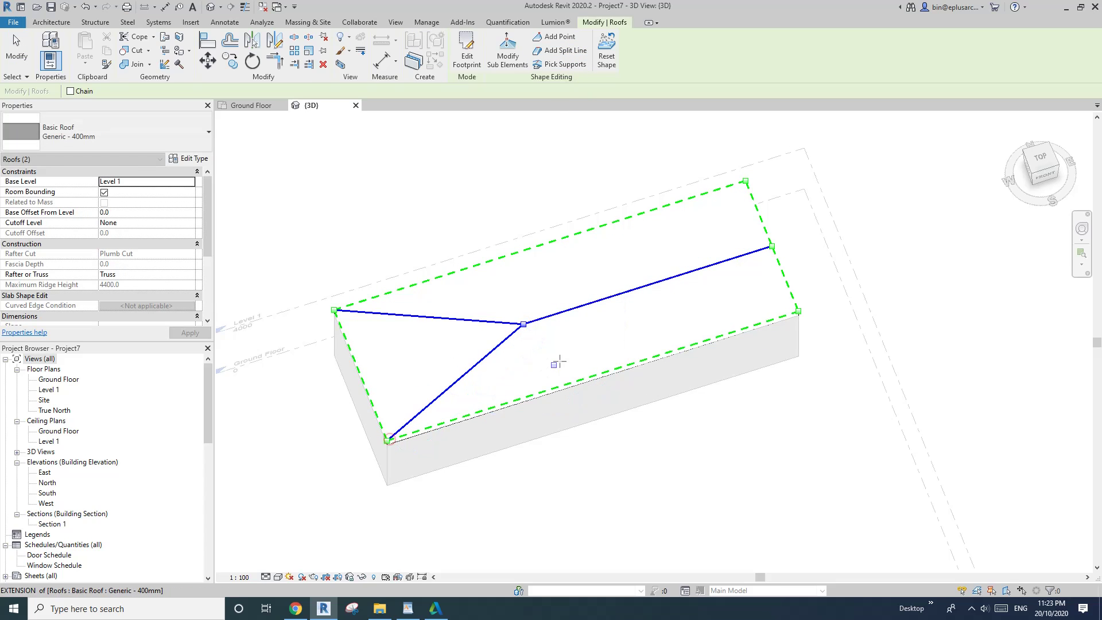
pyautogui.press('Escape')
# Raise the roof point at the ridge's inner end to an elevation of 2400 mm.
pyautogui.keyDown('shift'); pyautogui.moveTo(598, 358); pyautogui.dragTo(623, 341, button='middle'); pyautogui.keyUp('shift')
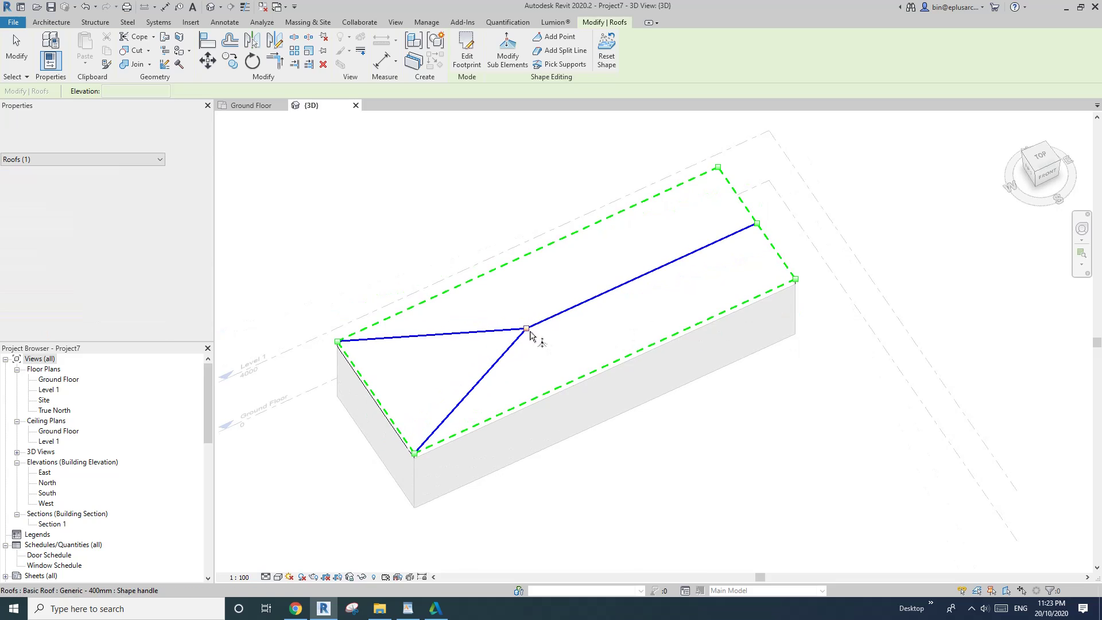
pyautogui.moveTo(507, 307); pyautogui.dragTo(550, 359)
pyautogui.click(532, 326)
pyautogui.write('2400')
pyautogui.press('Return')
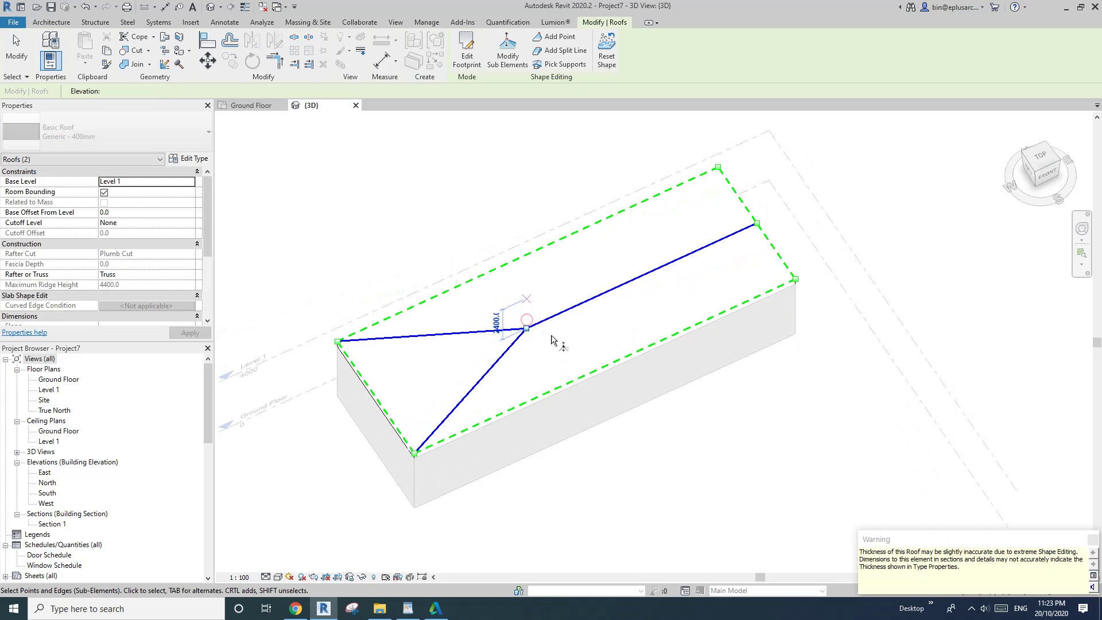
# Set the elevation of the ridge's inner end point to 1500 mm.
pyautogui.keyDown('shift'); pyautogui.moveTo(554, 339); pyautogui.dragTo(569, 209, button='middle'); pyautogui.keyUp('shift')
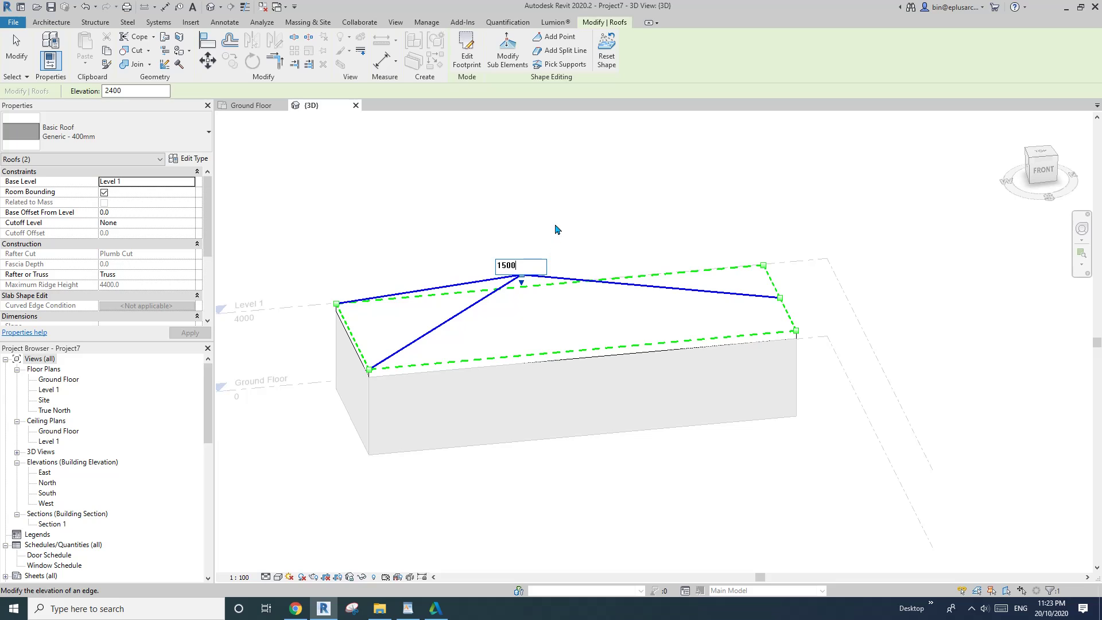
pyautogui.press('Return')
# Raise the ridge point on the roof's east edge to an elevation of 2100 mm.
pyautogui.keyDown('shift'); pyautogui.moveTo(603, 179); pyautogui.dragTo(770, 251, button='middle'); pyautogui.keyUp('shift')
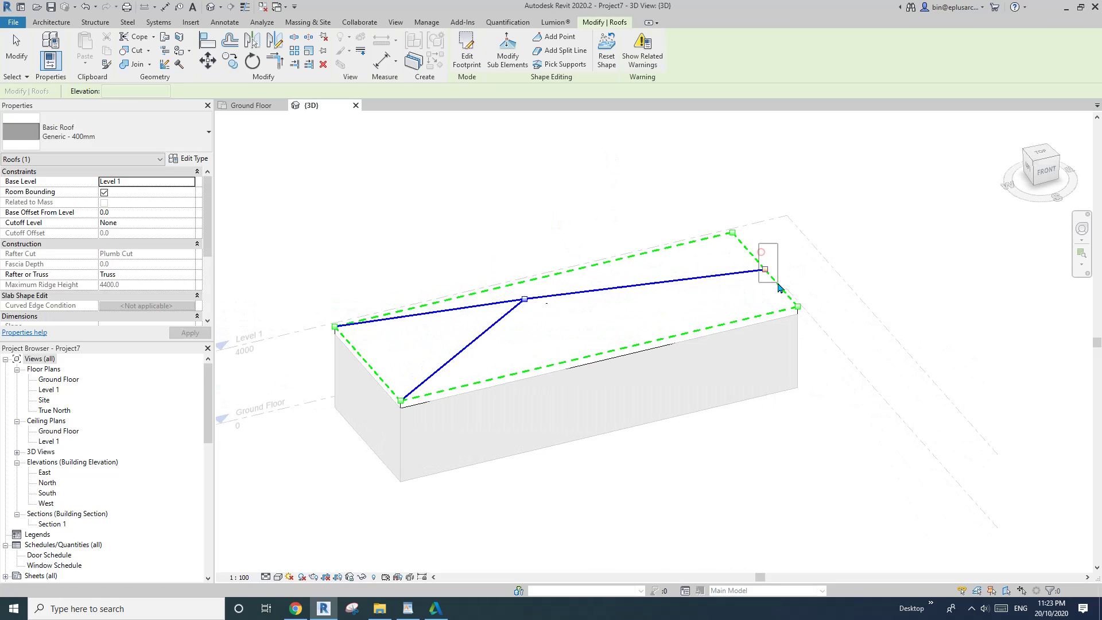
pyautogui.click(773, 270)
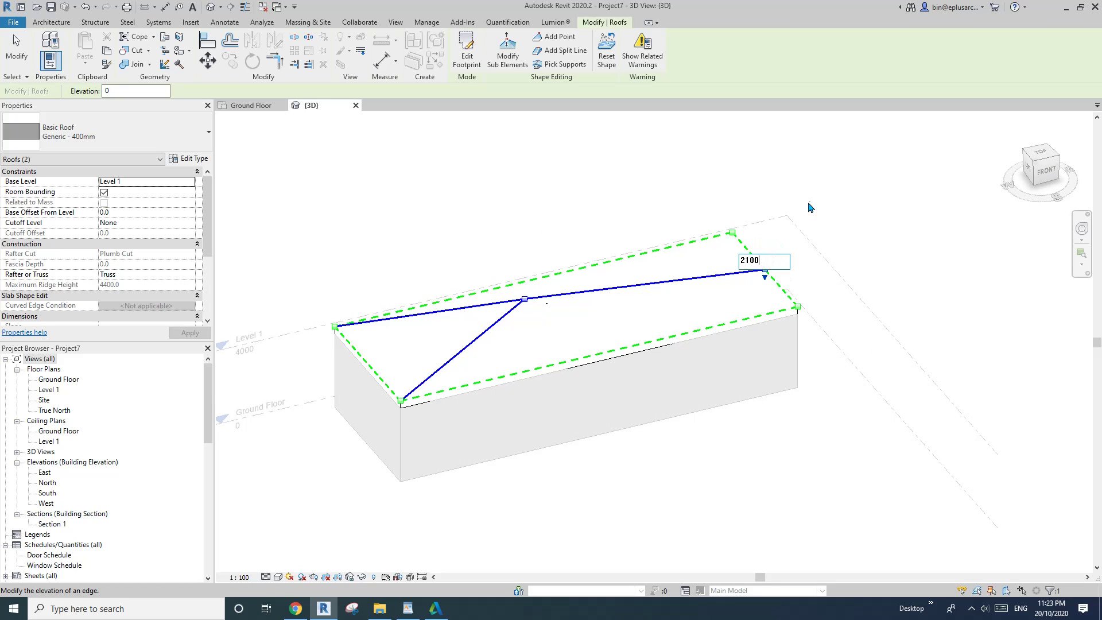
pyautogui.press('Return')
# Set the elevation of the ridge point on the east edge to 2400 mm and finish the roof's shape editing.
pyautogui.keyDown('shift'); pyautogui.moveTo(775, 226); pyautogui.dragTo(809, 163, button='middle'); pyautogui.keyUp('shift')
pyautogui.click(787, 234)
pyautogui.write('2400')
pyautogui.press('Return')
pyautogui.press('Escape')
pyautogui.press('Escape')
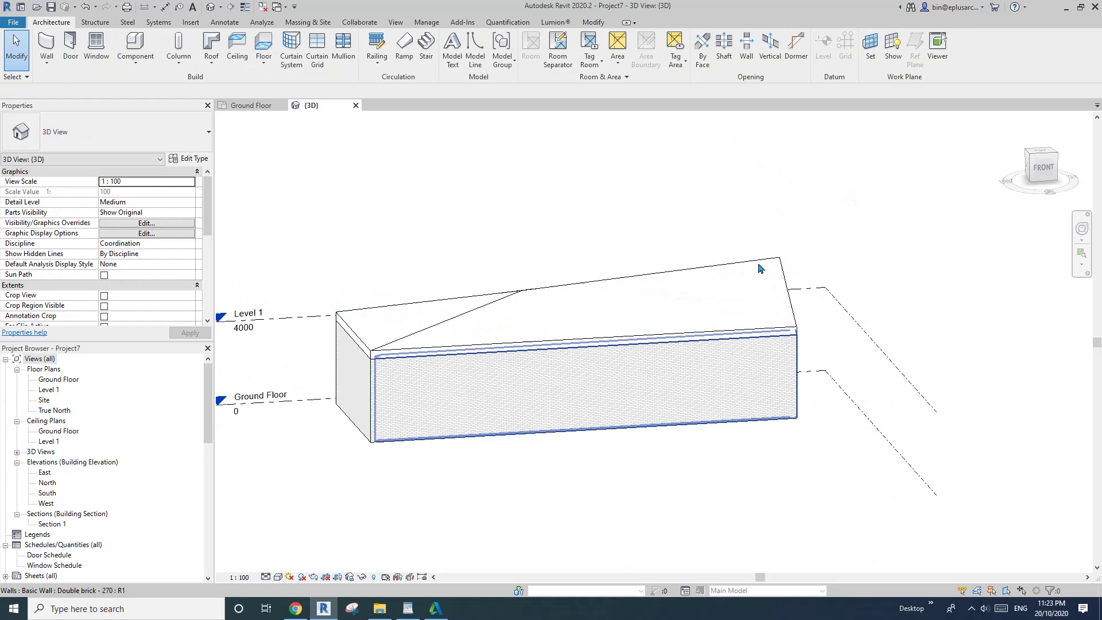
# View the reshaped roof from the front and open the North elevation.
pyautogui.keyDown('shift'); pyautogui.moveTo(761, 266); pyautogui.dragTo(624, 318, button='middle'); pyautogui.keyUp('shift')
pyautogui.scroll(1, 729, 291)
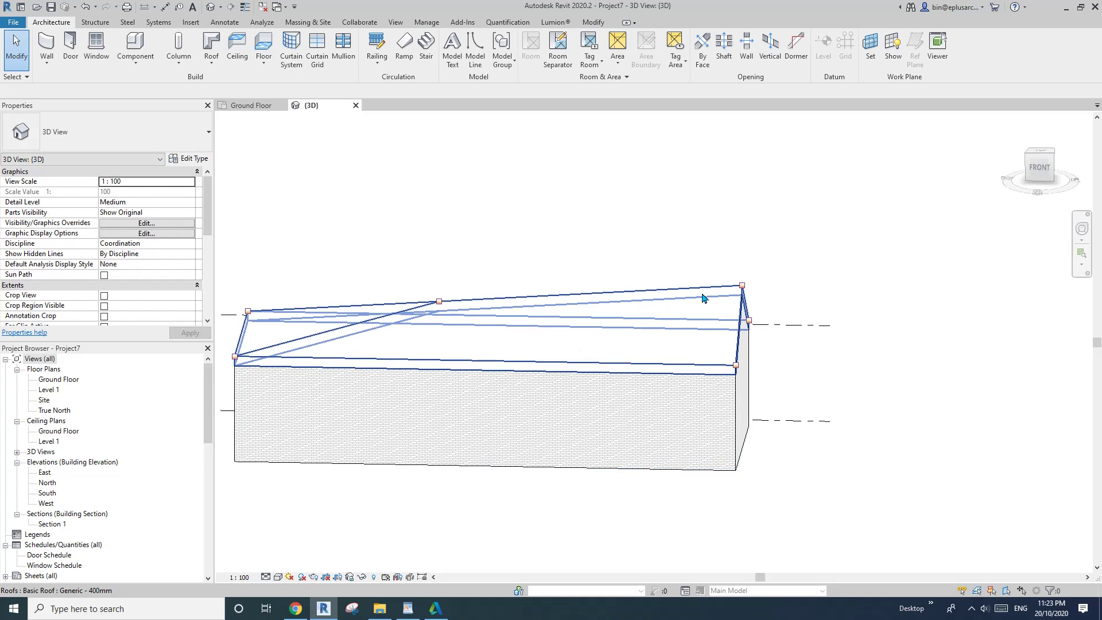
pyautogui.doubleClick(48, 484)
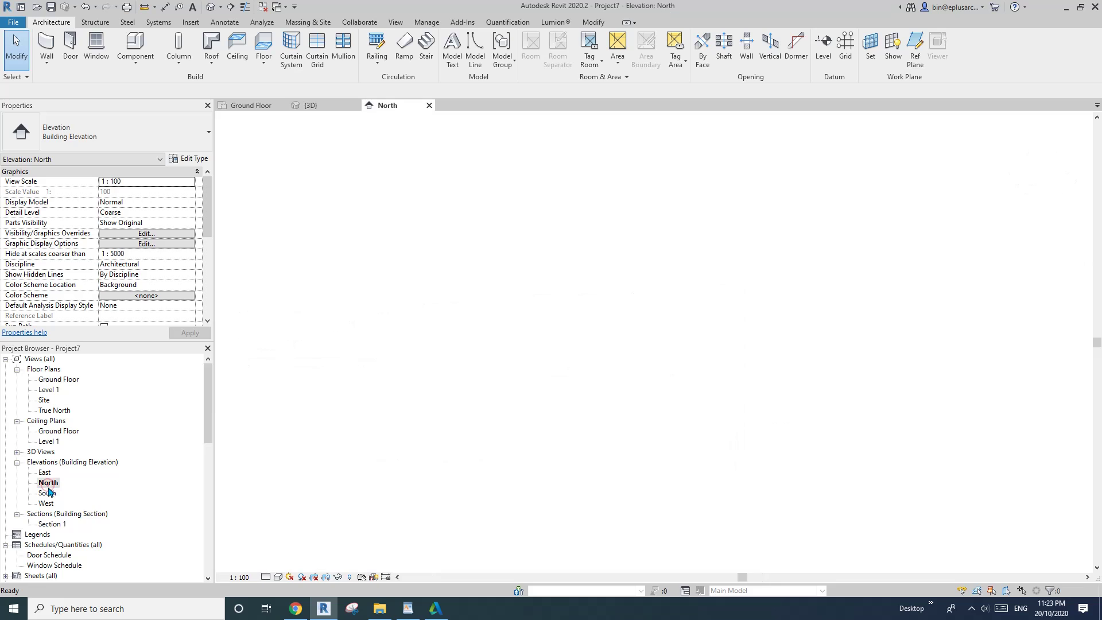
# Open the South elevation to work on the roof's high end.
pyautogui.click(48, 495)
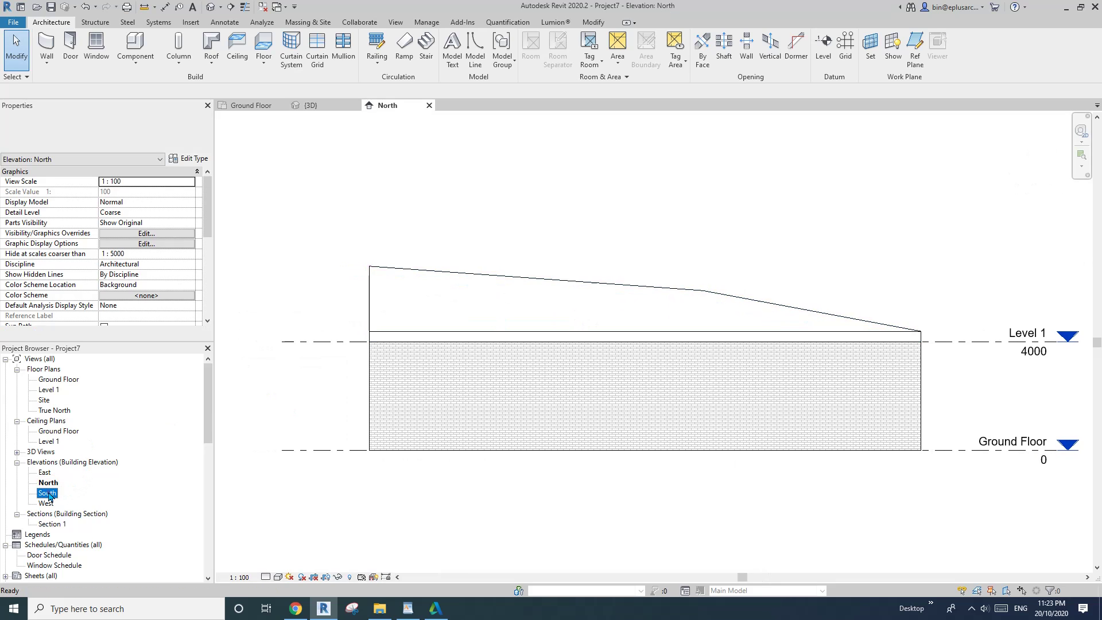
pyautogui.doubleClick(49, 495)
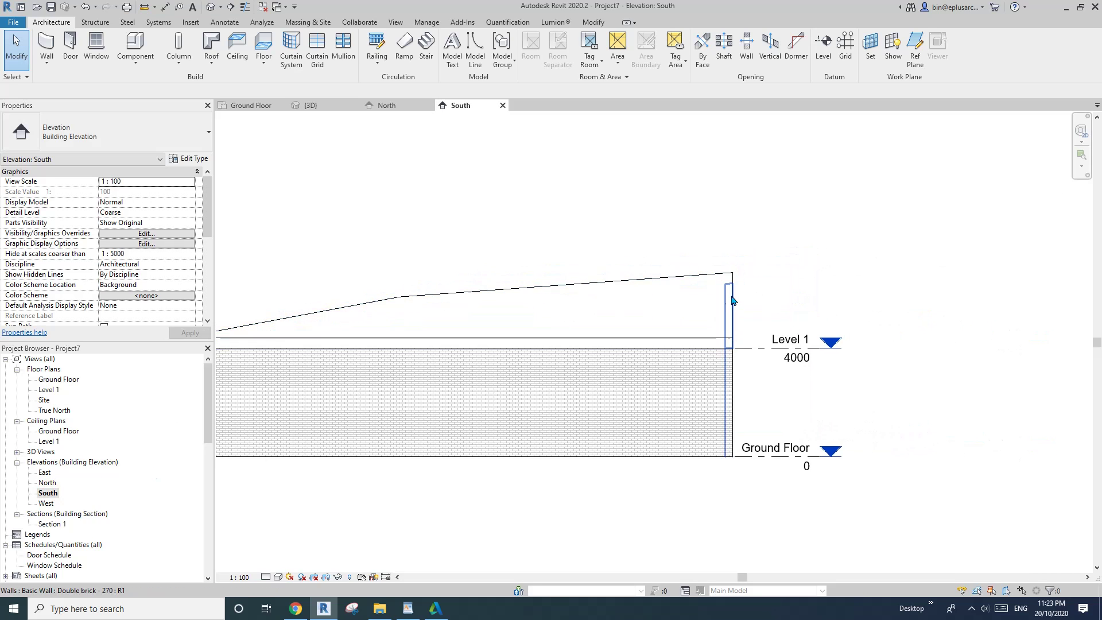
pyautogui.click(658, 290)
pyautogui.press('Escape')
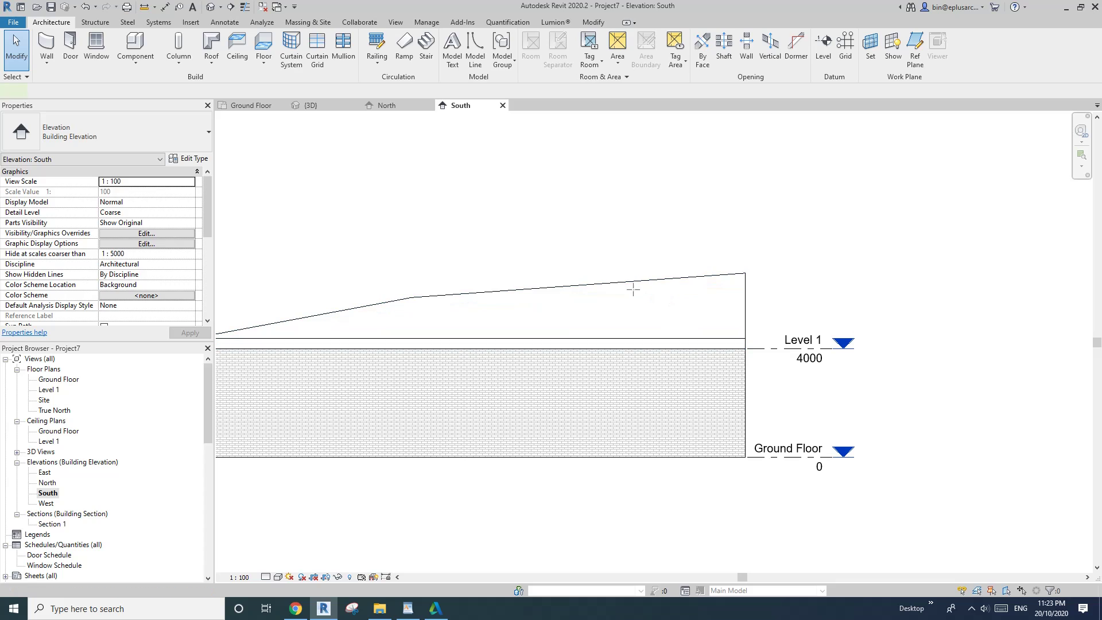
# Draw a horizontal reference plane through the roof near its high east end and compare with the Casa PH2 photo in Chrome.
pyautogui.press('r')
pyautogui.press('p')
pyautogui.click(806, 280)
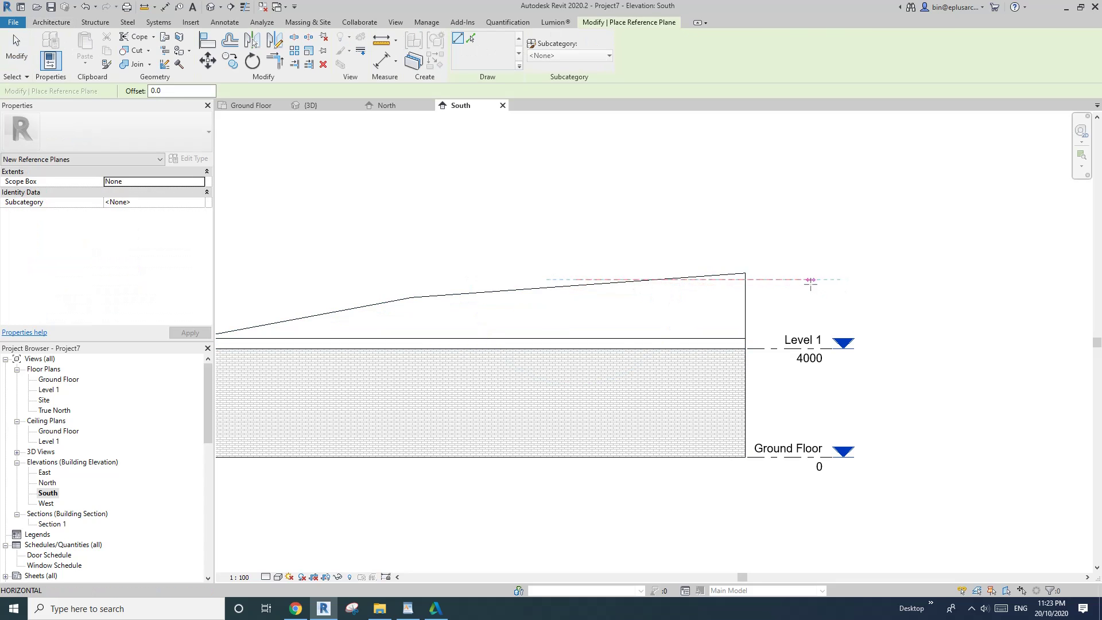
pyautogui.press('Escape')
pyautogui.click(791, 281)
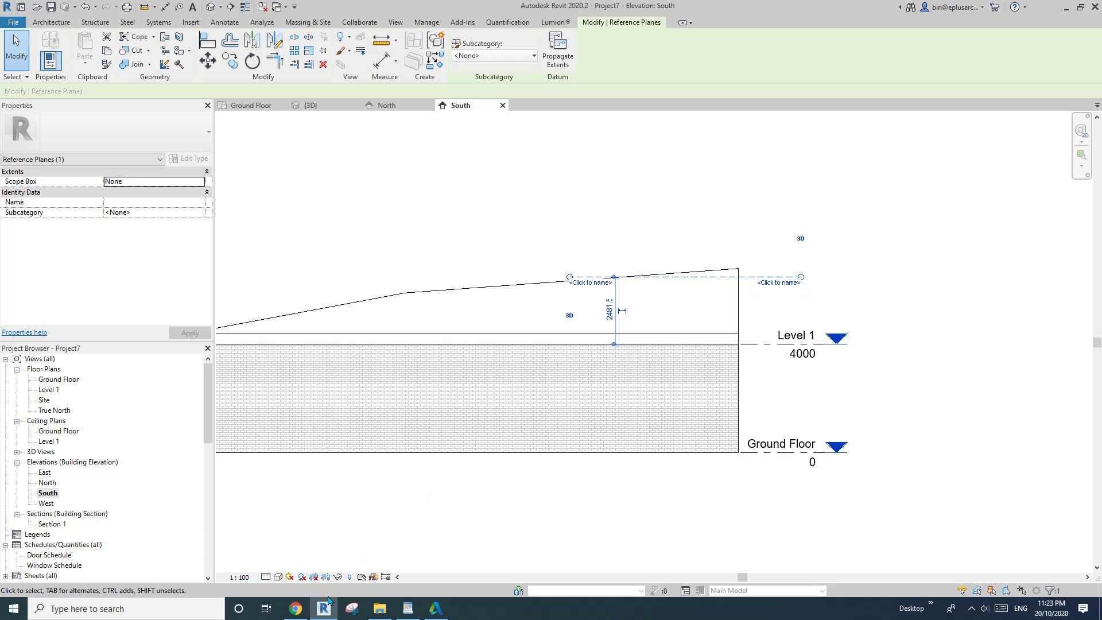
pyautogui.click(296, 608)
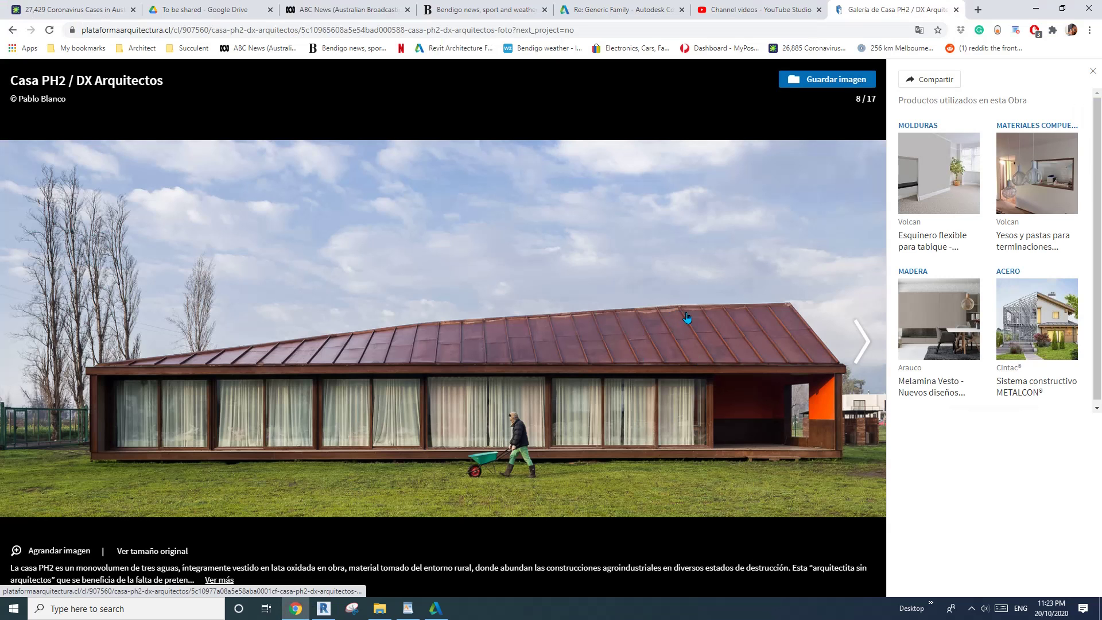
pyautogui.click(324, 609)
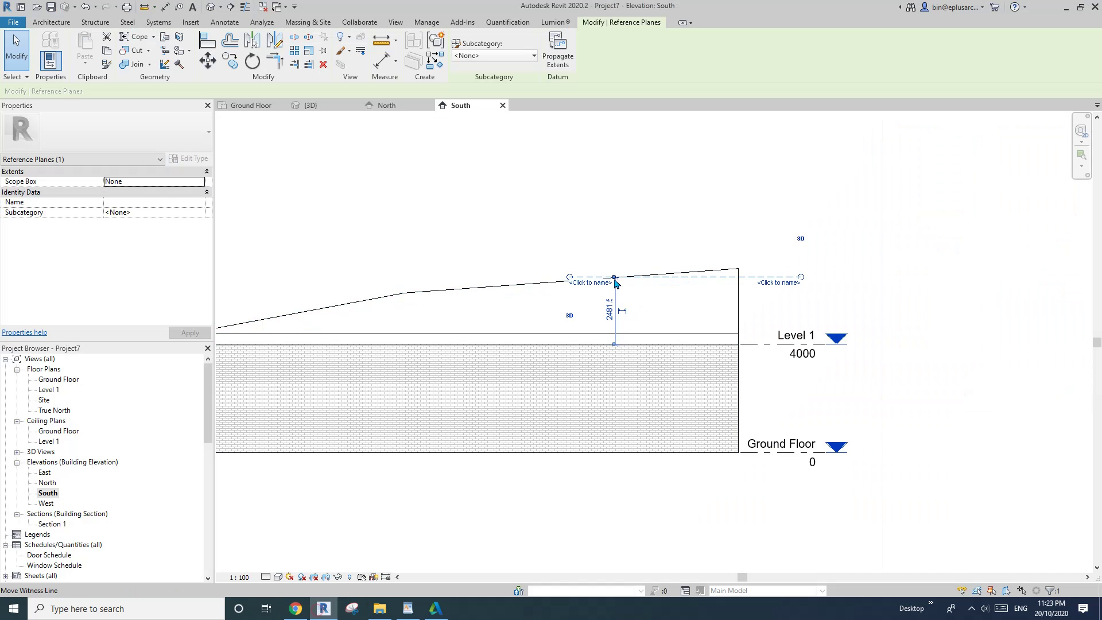
# Name the new horizontal reference plane Skylight.
pyautogui.moveTo(755, 346); pyautogui.dragTo(692, 342, button='middle')
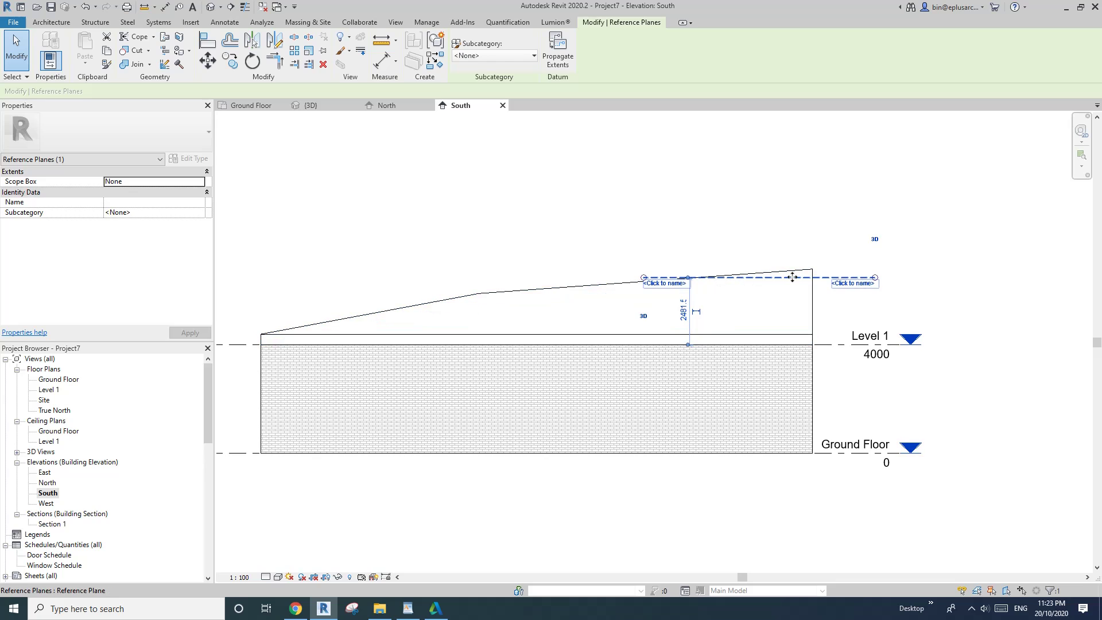
pyautogui.scroll(2, 797, 285)
pyautogui.scroll(1, 835, 282)
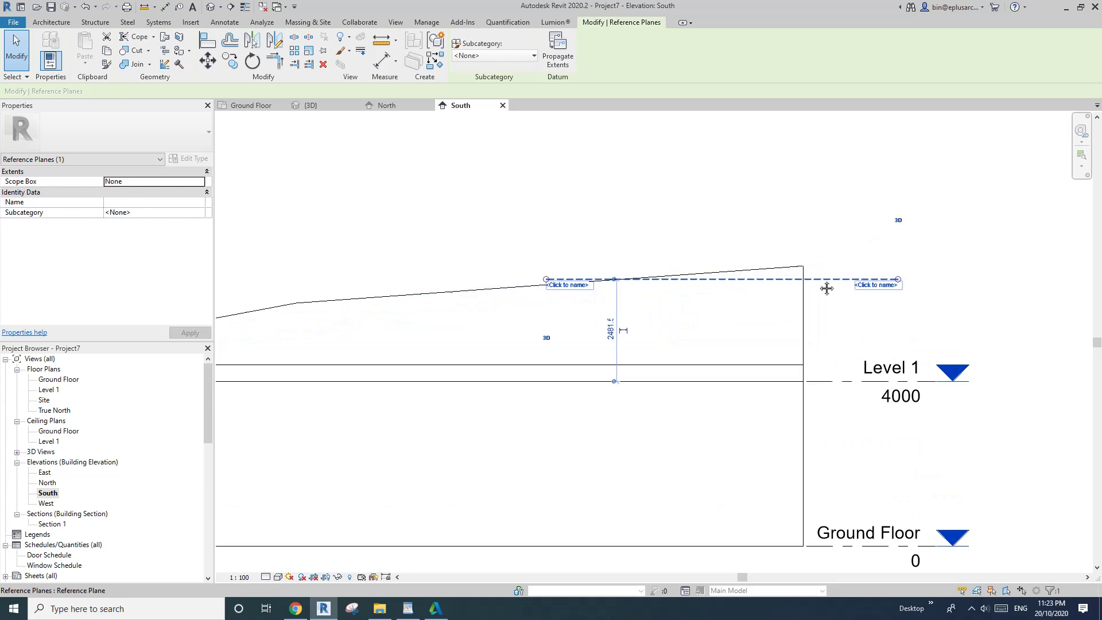
pyautogui.click(827, 288)
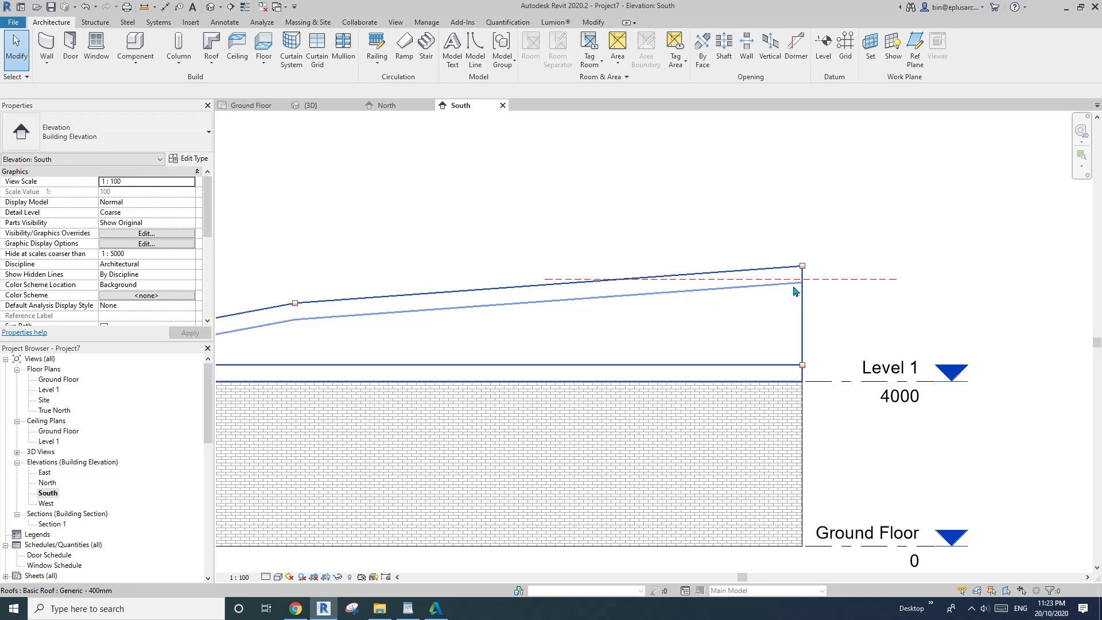
pyautogui.scroll(2, 763, 287)
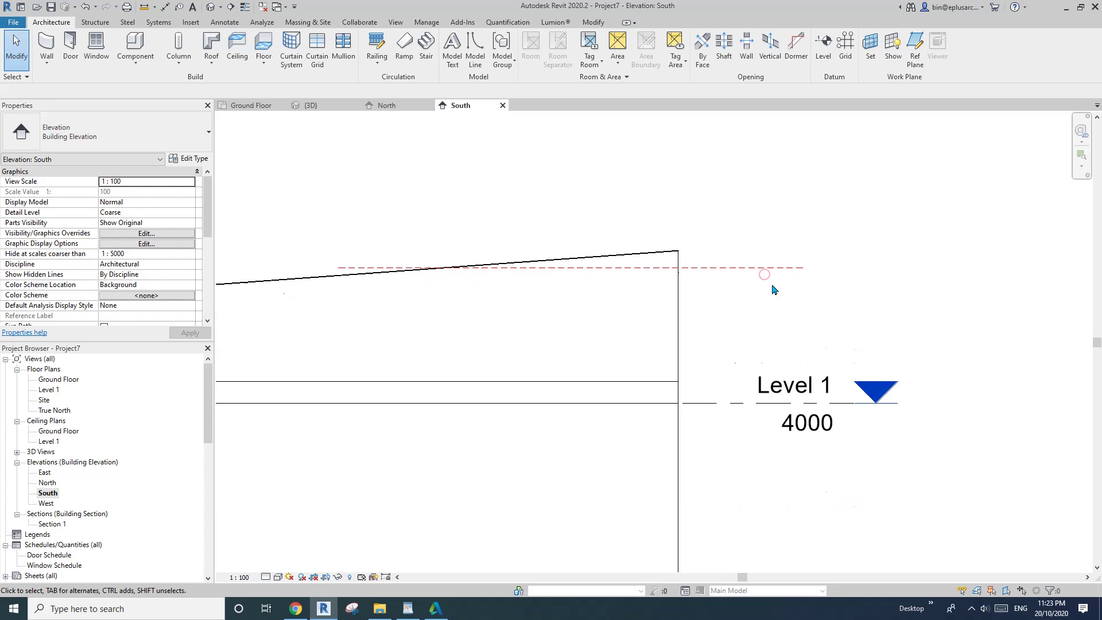
pyautogui.click(765, 272)
pyautogui.click(785, 276)
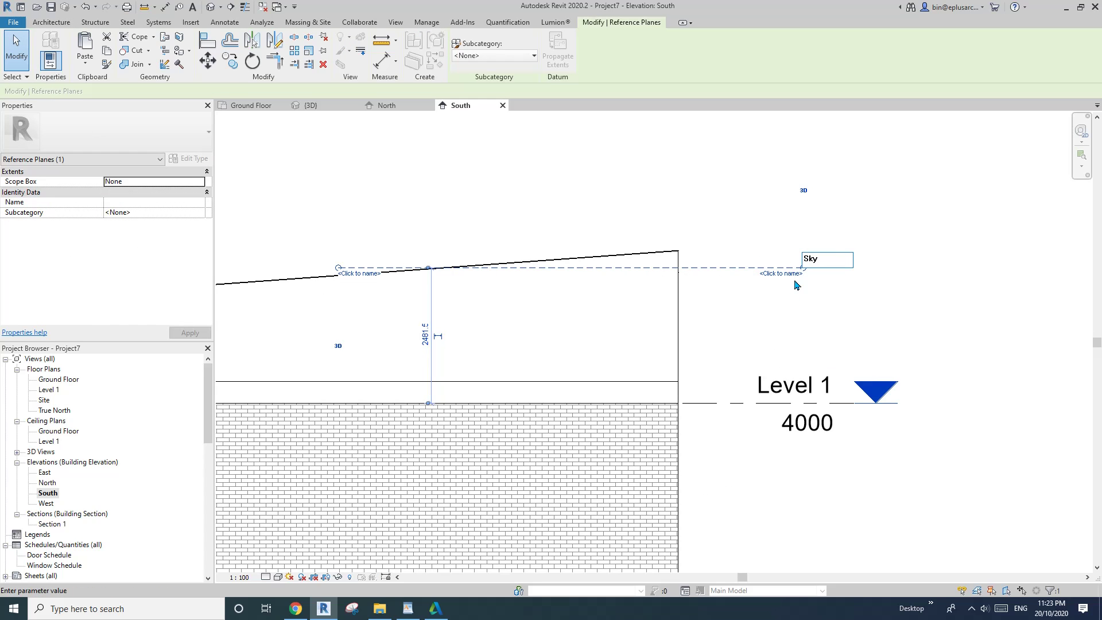
pyautogui.press('Return')
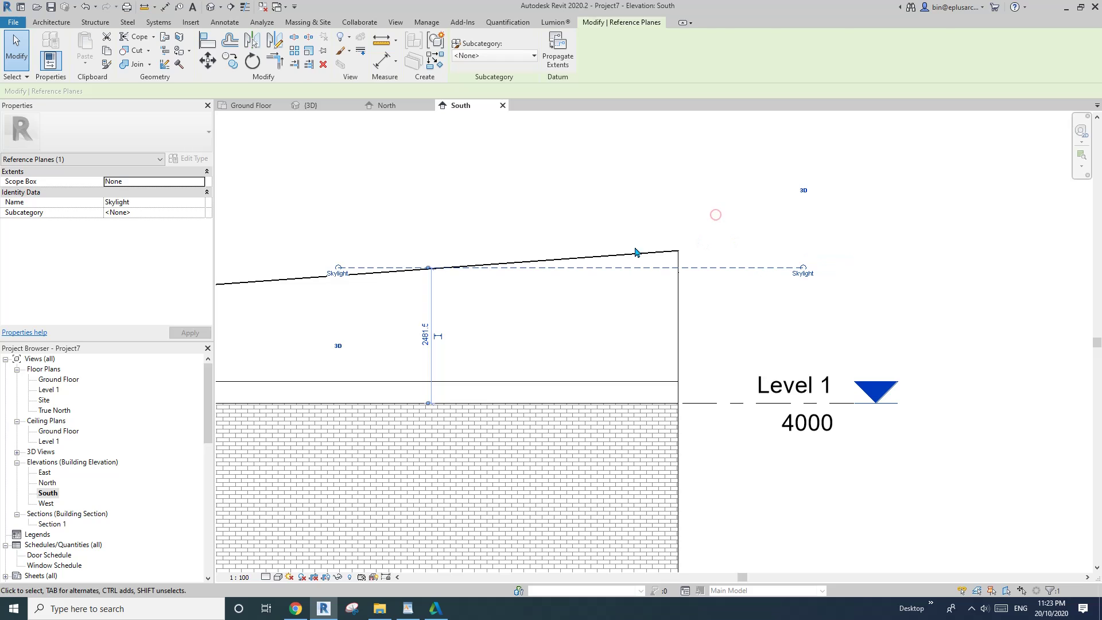
pyautogui.press('Escape')
# In the 3D view, start an in-place model in the Roofs category with the name Roofs 1.
pyautogui.click(209, 8)
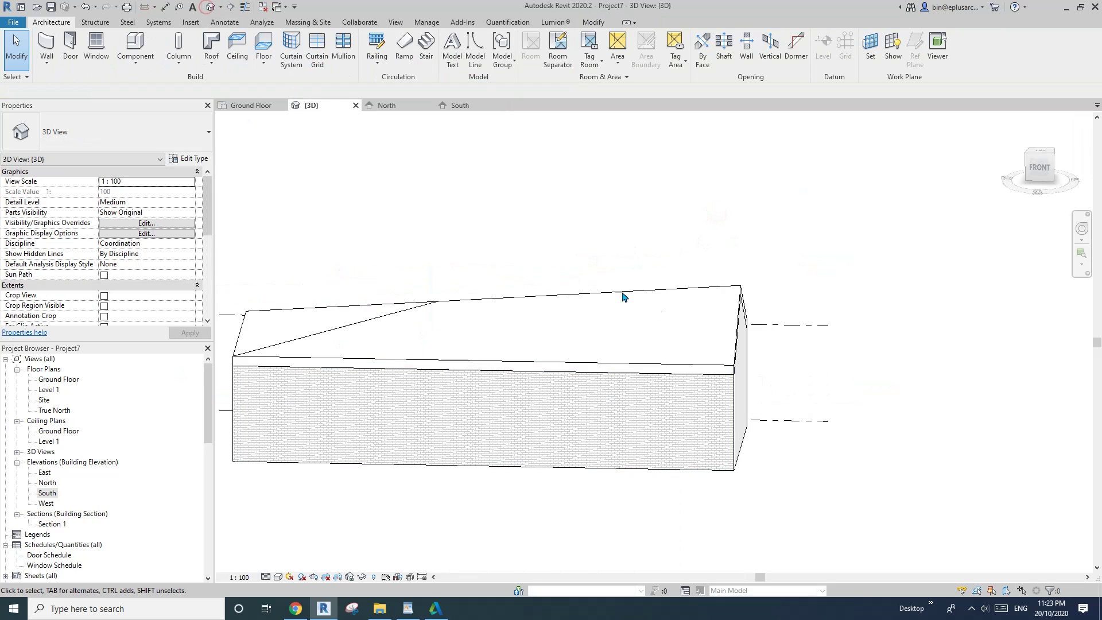
pyautogui.click(625, 296)
pyautogui.keyDown('shift'); pyautogui.moveTo(625, 295); pyautogui.dragTo(620, 381, button='middle'); pyautogui.keyUp('shift')
pyautogui.scroll(1, 603, 352)
pyautogui.click(147, 64)
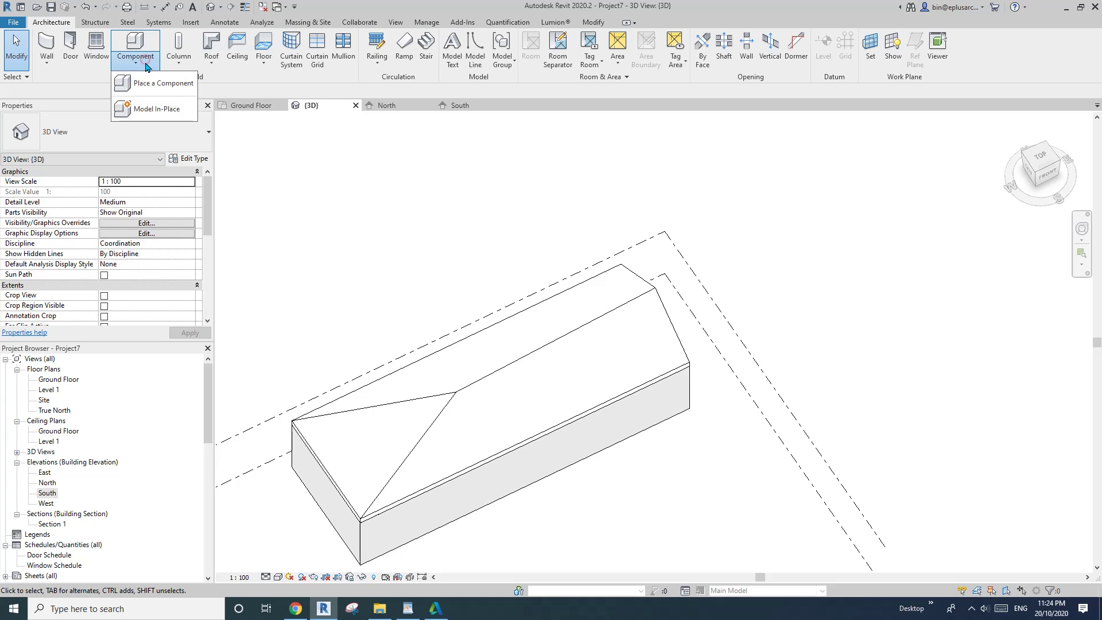
pyautogui.click(144, 109)
pyautogui.click(205, 255)
pyautogui.press('r')
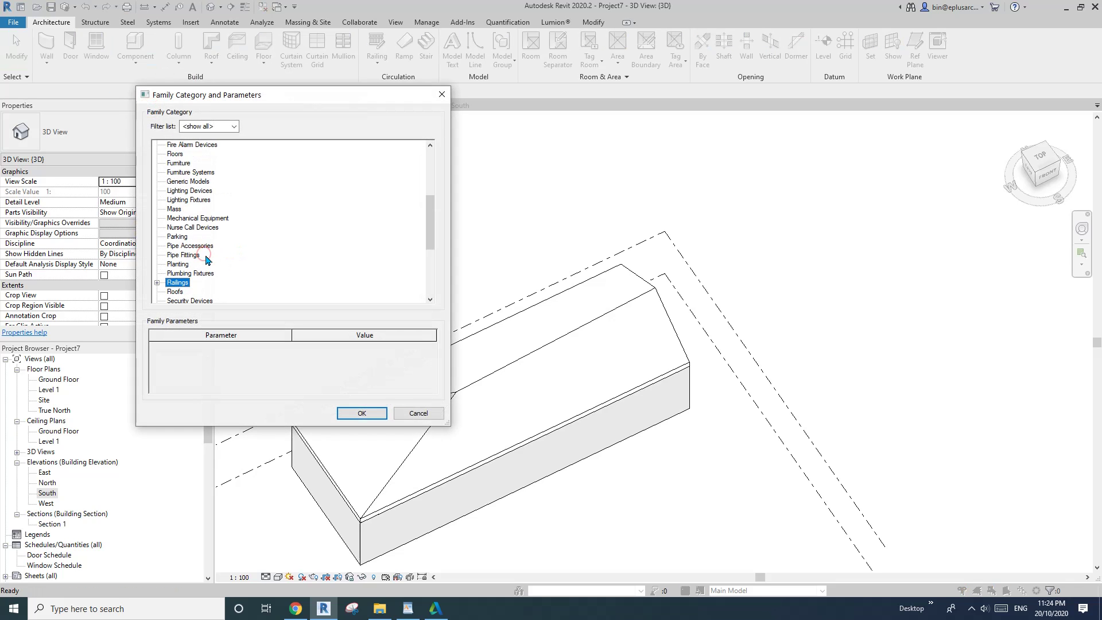
pyautogui.click(174, 293)
pyautogui.click(360, 412)
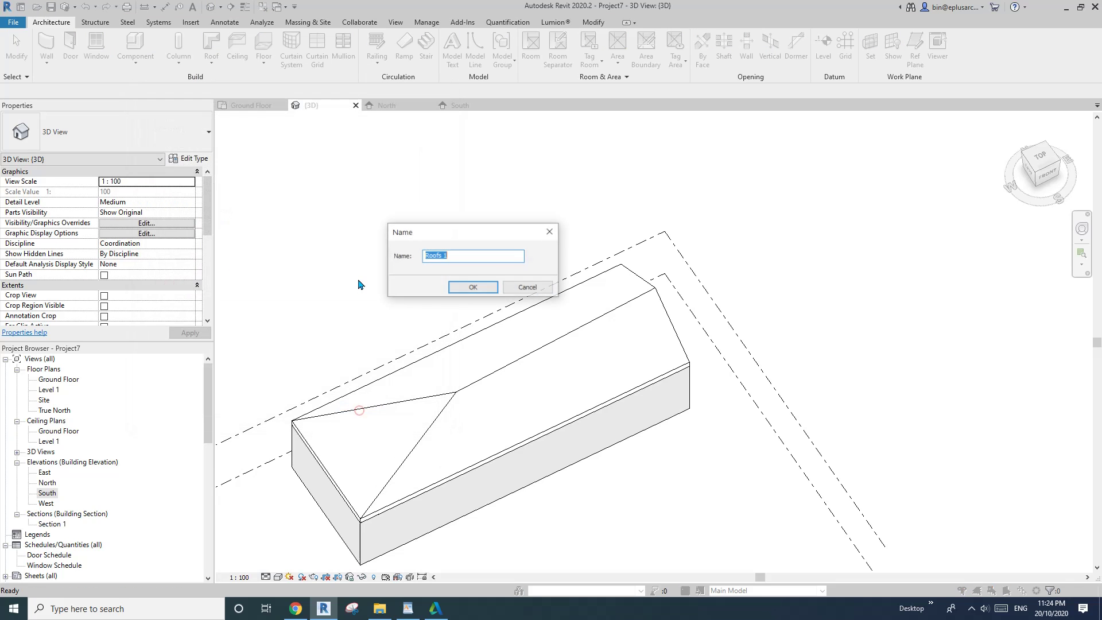
pyautogui.click(475, 289)
# Start a void extrusion and set its work plane to the Skylight reference plane.
pyautogui.click(223, 50)
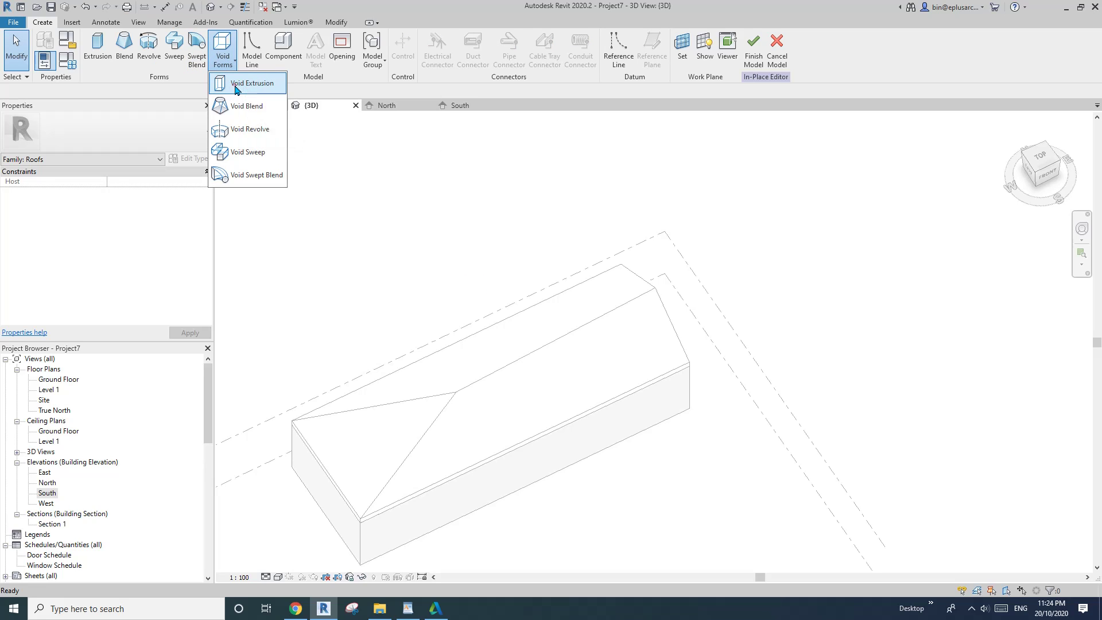
pyautogui.click(236, 86)
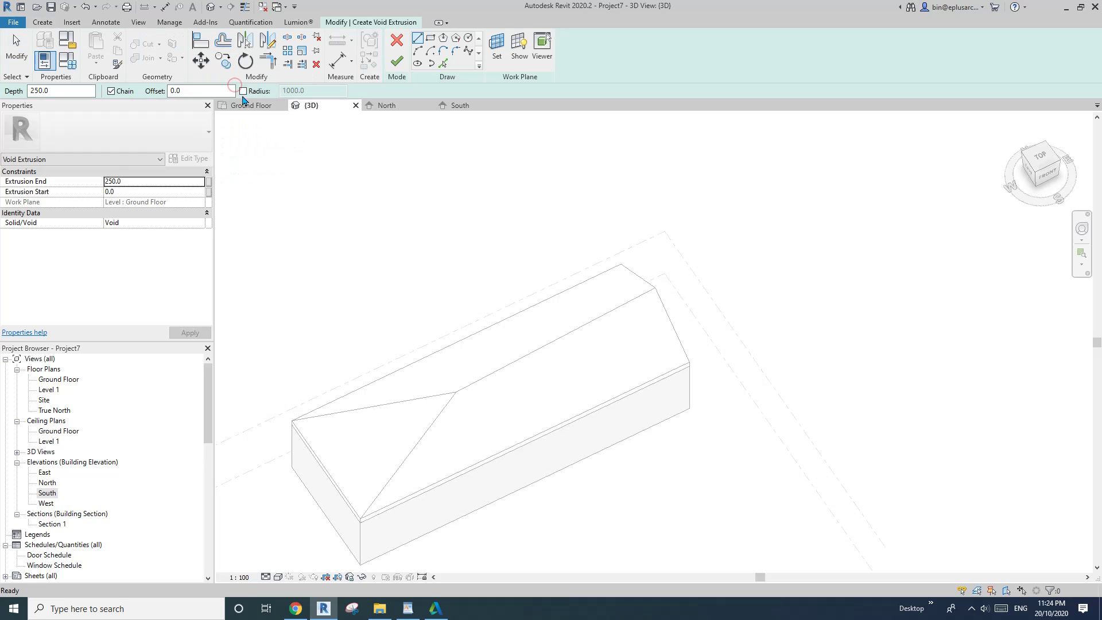
pyautogui.click(498, 57)
pyautogui.click(459, 253)
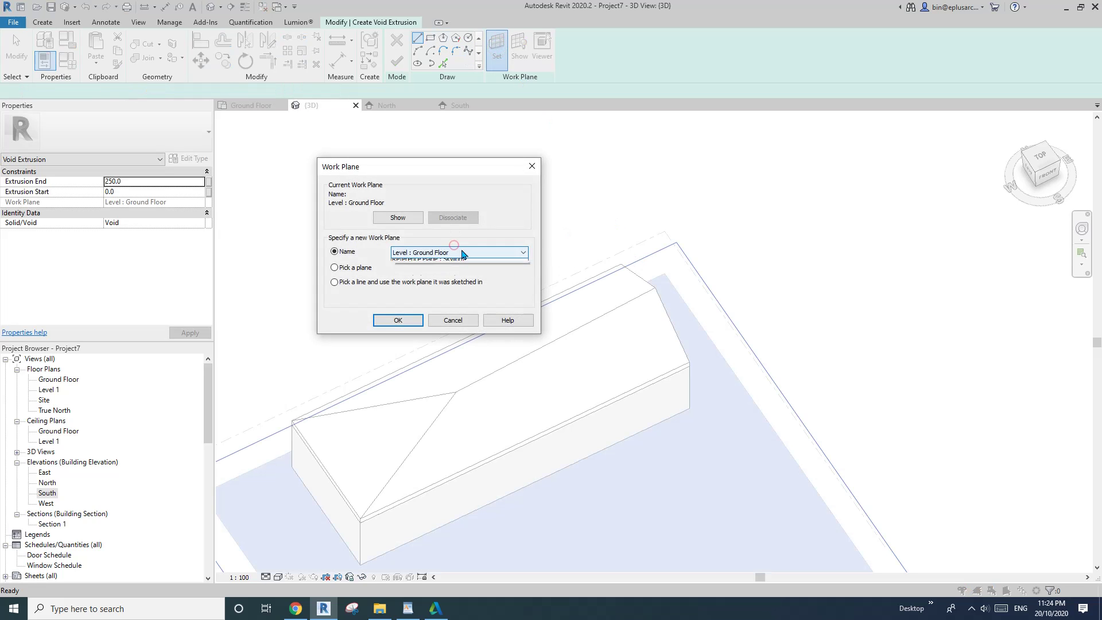
pyautogui.click(455, 280)
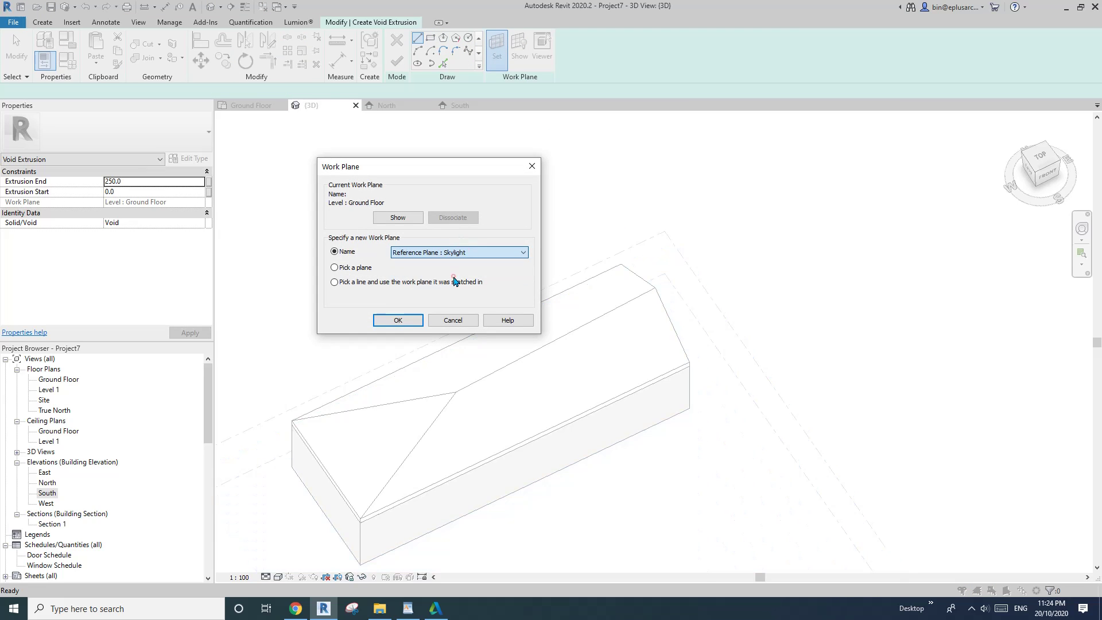
pyautogui.click(411, 321)
# Sketch a rectangle about 2800 mm wide over the ridge's east end and finish the void extrusion with a 1000 mm depth.
pyautogui.click(431, 39)
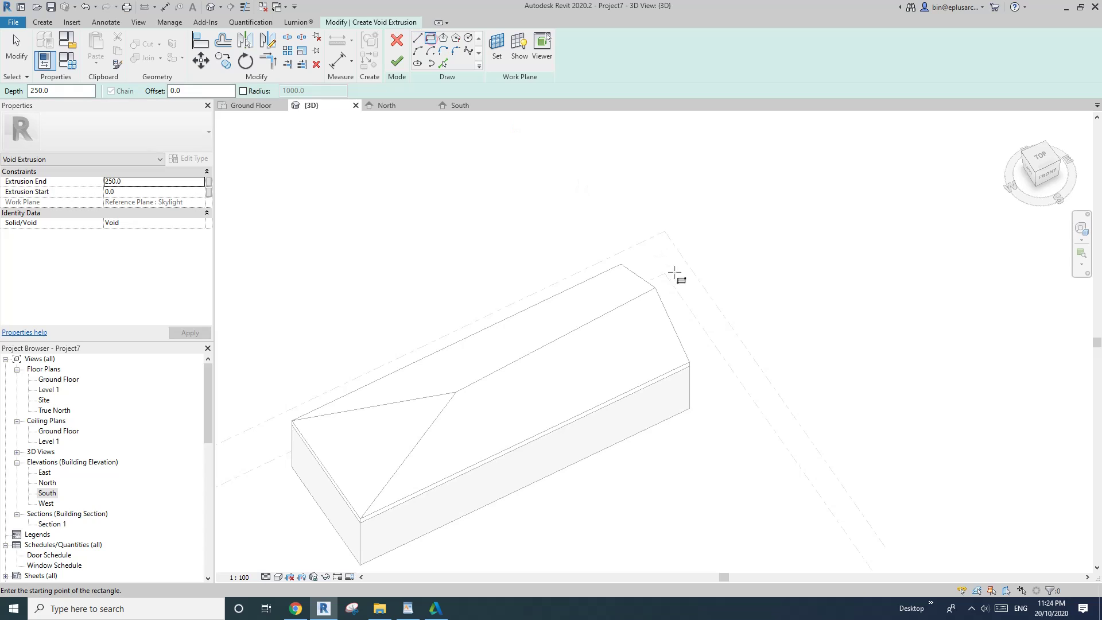
pyautogui.click(599, 333)
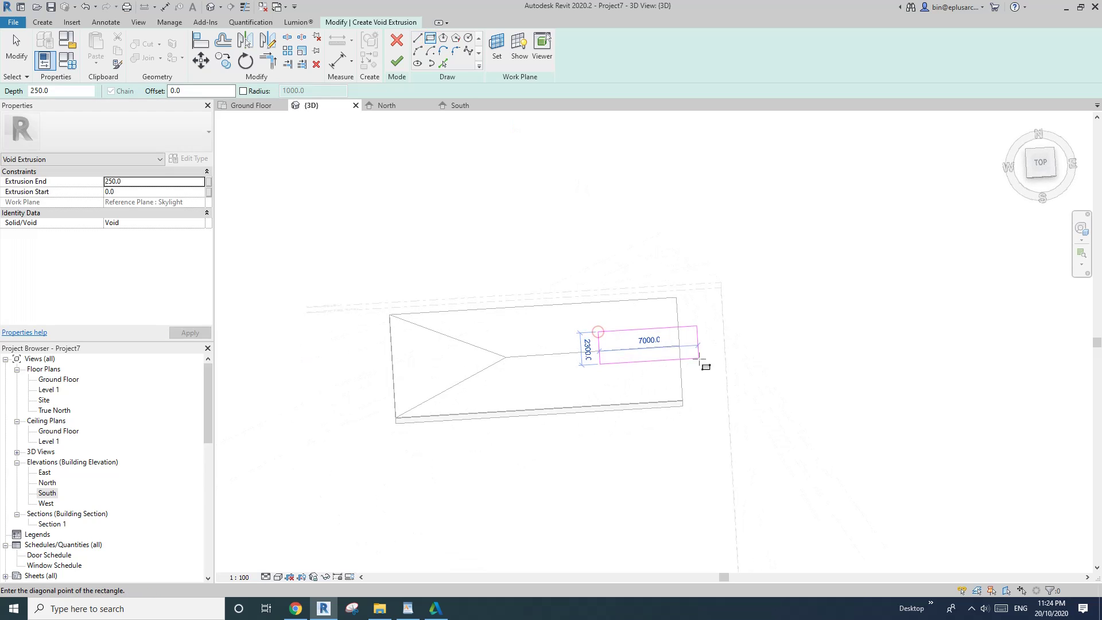
pyautogui.click(711, 374)
pyautogui.moveTo(711, 373)
pyautogui.keyDown('shift'); pyautogui.mouseDown(button='middle')
pyautogui.moveTo(899, 162)
pyautogui.moveTo(736, 246)
pyautogui.moveTo(721, 295)
pyautogui.moveTo(404, 82)
pyautogui.mouseUp(button='middle'); pyautogui.keyUp('shift')
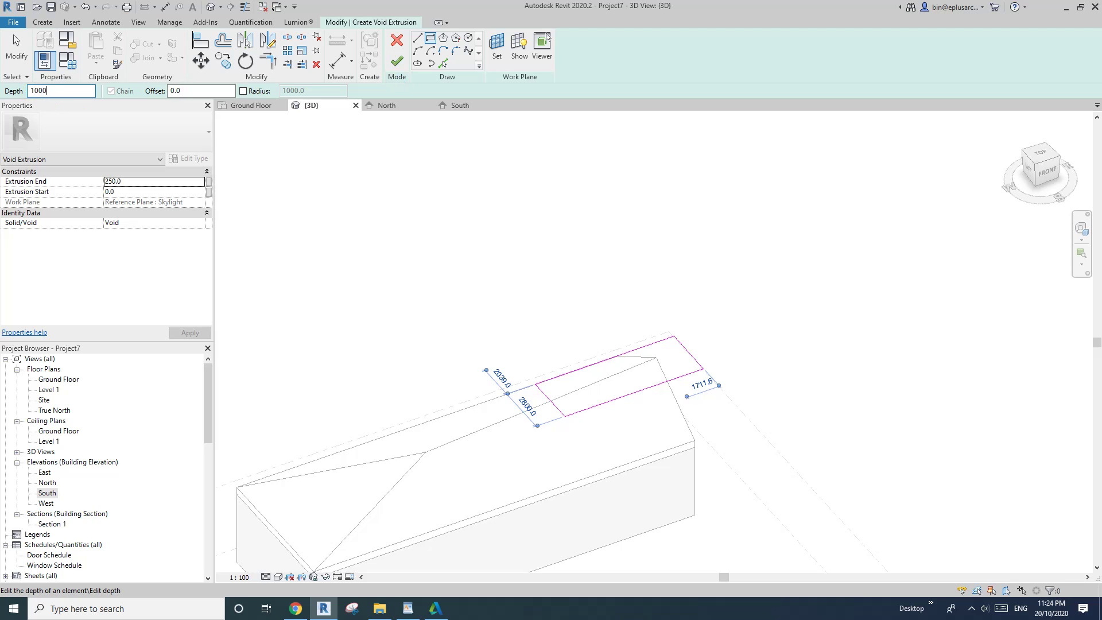
pyautogui.keyDown('shift'); pyautogui.moveTo(478, 186); pyautogui.dragTo(474, 174, button='middle'); pyautogui.keyUp('shift')
pyautogui.click(398, 62)
# Cut the roof with the void extrusion at the ridge's east end and finish the in-place model.
pyautogui.moveTo(634, 338)
pyautogui.keyDown('shift'); pyautogui.mouseDown(button='middle')
pyautogui.moveTo(796, 219)
pyautogui.moveTo(522, 164)
pyautogui.moveTo(453, 167)
pyautogui.moveTo(647, 352)
pyautogui.mouseUp(button='middle'); pyautogui.keyUp('shift')
pyautogui.scroll(2, 647, 352)
pyautogui.keyDown('shift'); pyautogui.moveTo(709, 386); pyautogui.dragTo(662, 441, button='middle'); pyautogui.keyUp('shift')
pyautogui.scroll(1, 659, 411)
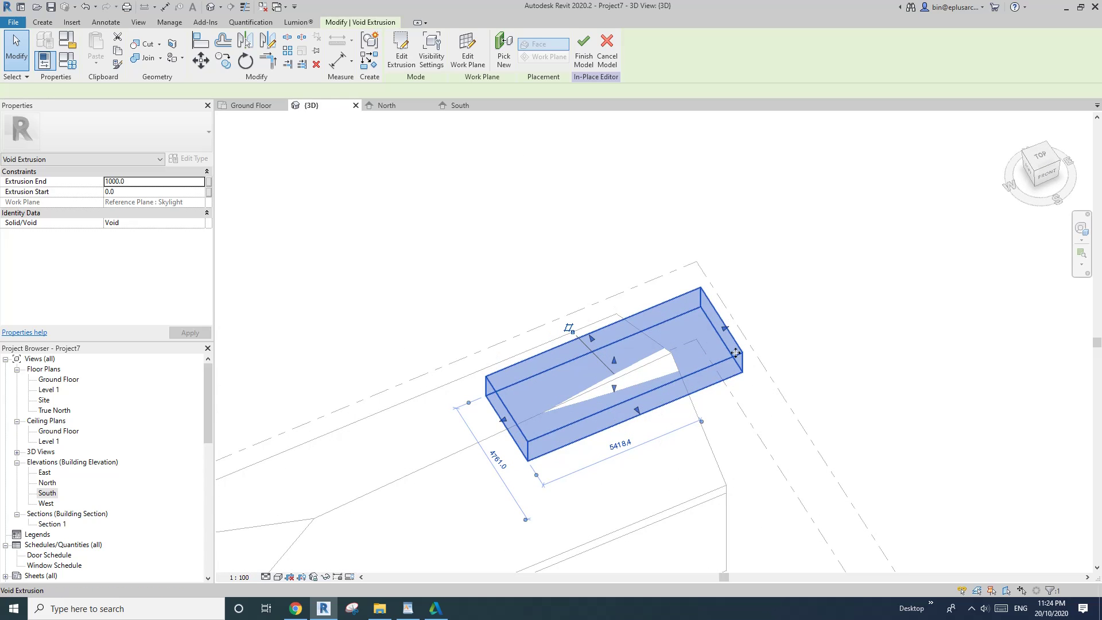
pyautogui.moveTo(736, 353); pyautogui.dragTo(733, 359, button='middle')
pyautogui.click(652, 394)
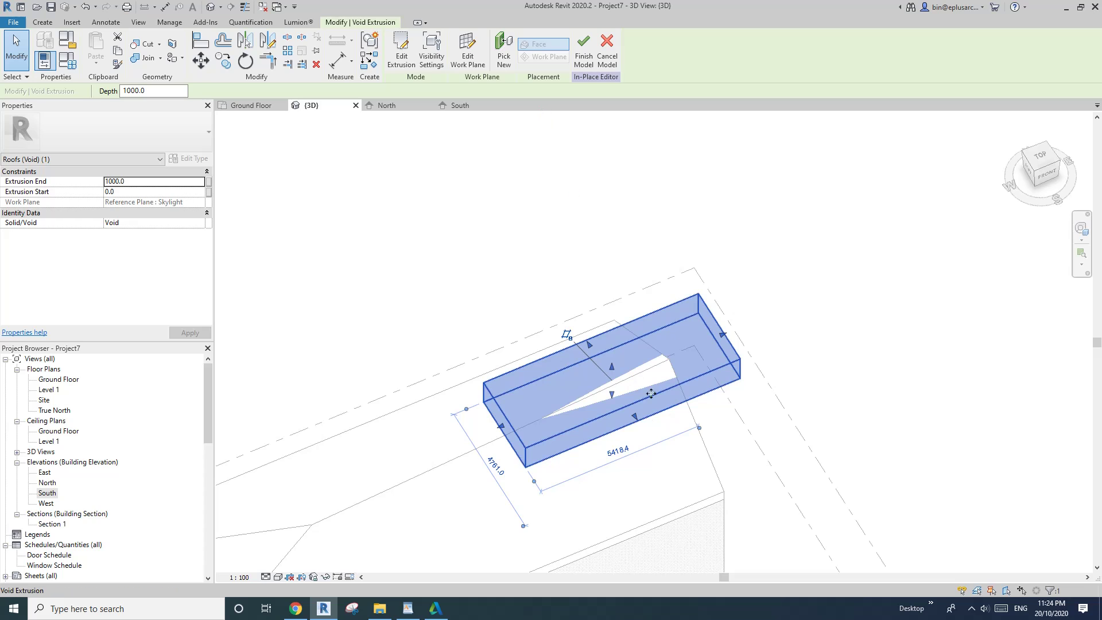
pyautogui.click(147, 46)
pyautogui.click(421, 400)
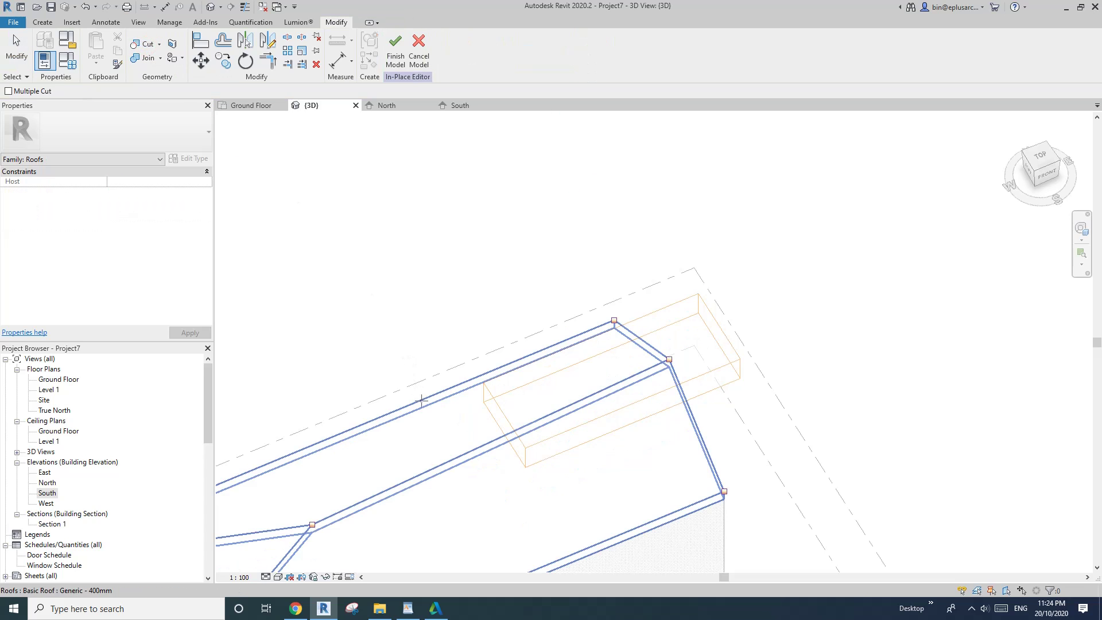
pyautogui.click(650, 315)
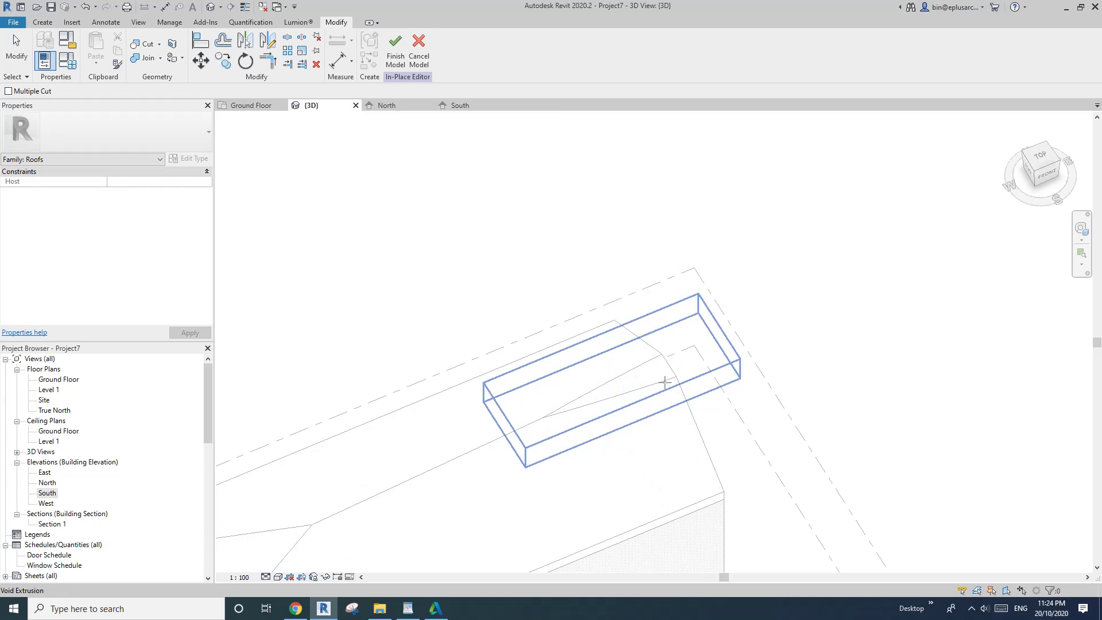
pyautogui.click(393, 55)
# Start a vertical opening in the roof.
pyautogui.keyDown('shift'); pyautogui.moveTo(667, 323); pyautogui.dragTo(677, 432, button='middle'); pyautogui.keyUp('shift')
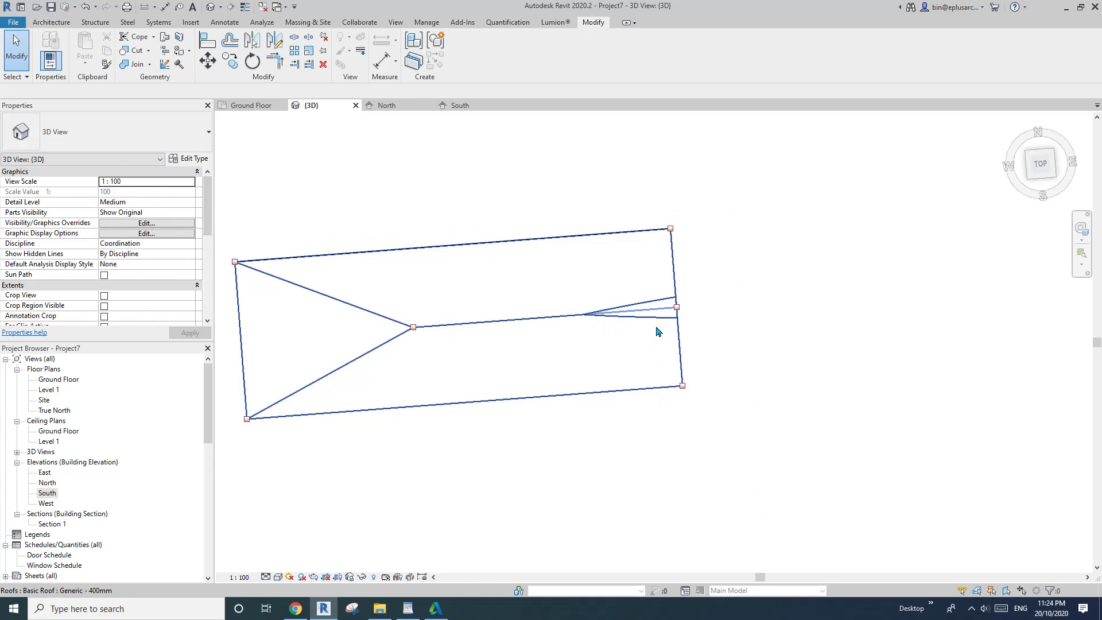
pyautogui.scroll(-4, 623, 337)
pyautogui.moveTo(601, 345)
pyautogui.keyDown('shift'); pyautogui.mouseDown(button='middle')
pyautogui.moveTo(633, 362)
pyautogui.moveTo(604, 349)
pyautogui.mouseUp(button='middle'); pyautogui.keyUp('shift')
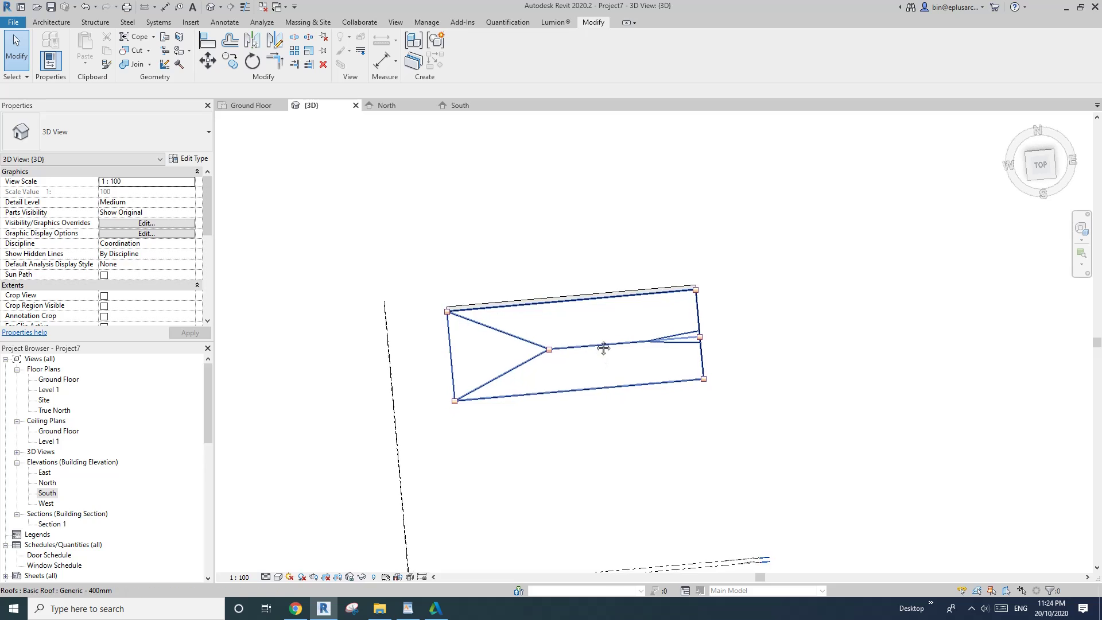
pyautogui.scroll(2, 603, 348)
pyautogui.press('Escape')
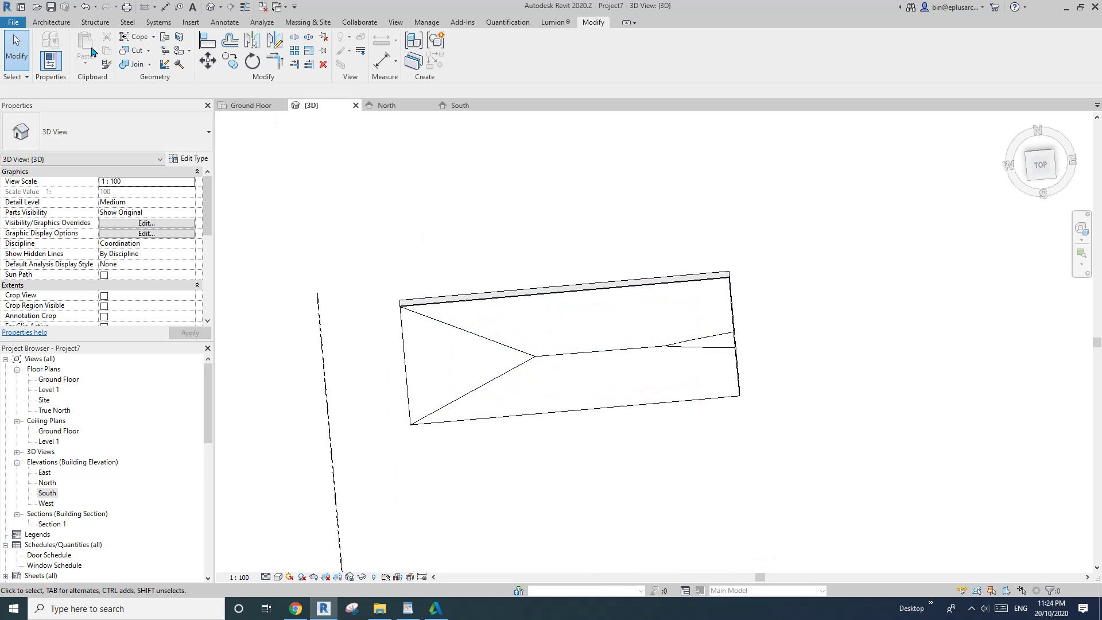
pyautogui.click(51, 24)
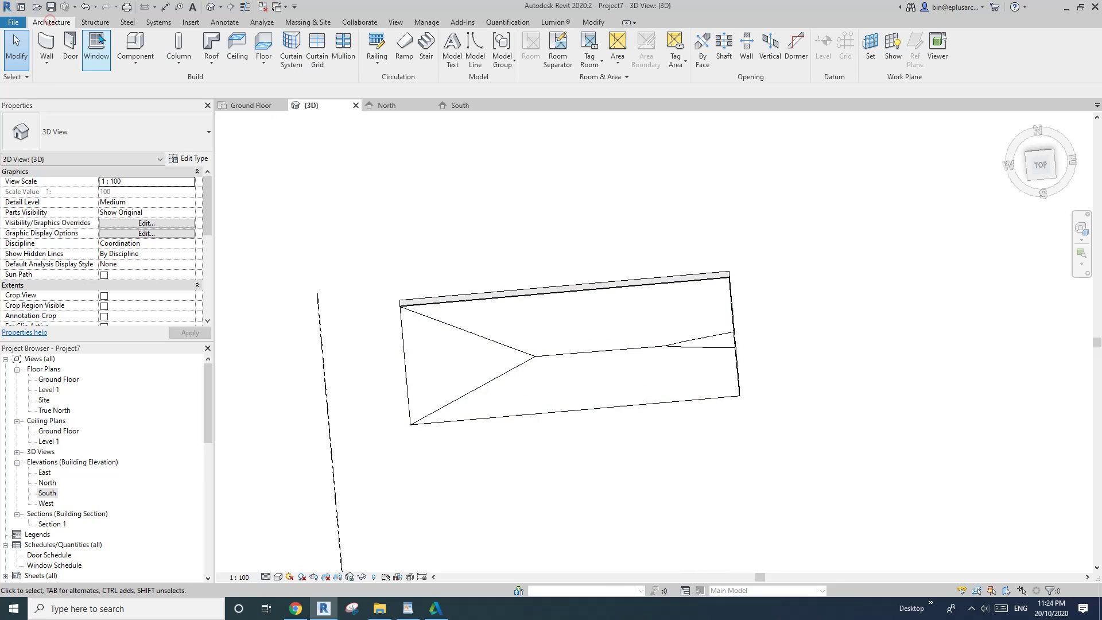
pyautogui.click(773, 60)
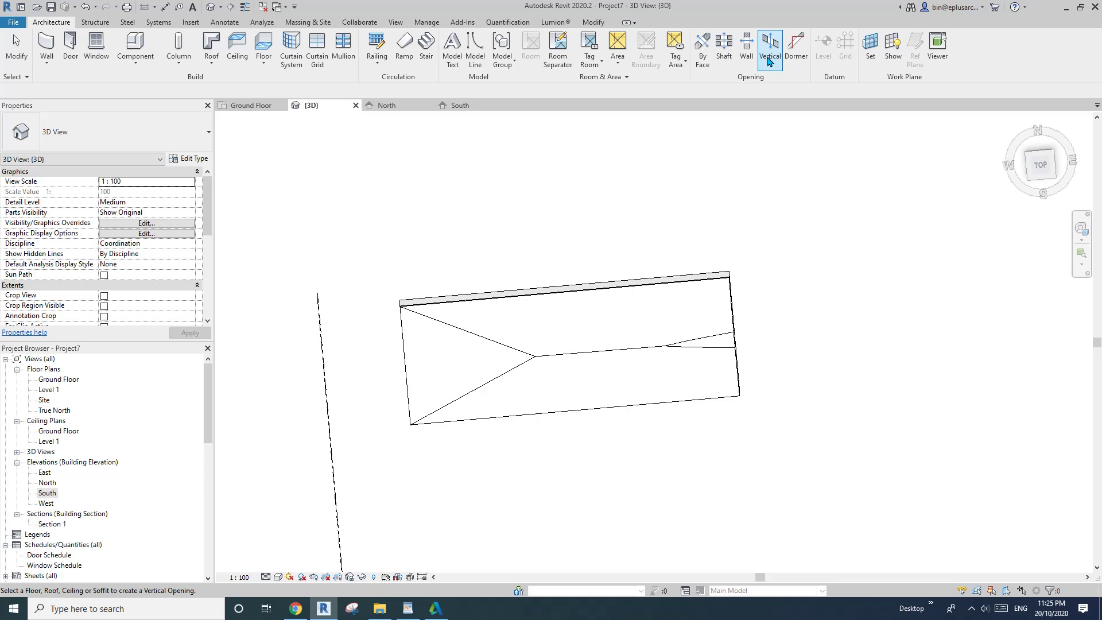
pyautogui.scroll(3, 746, 310)
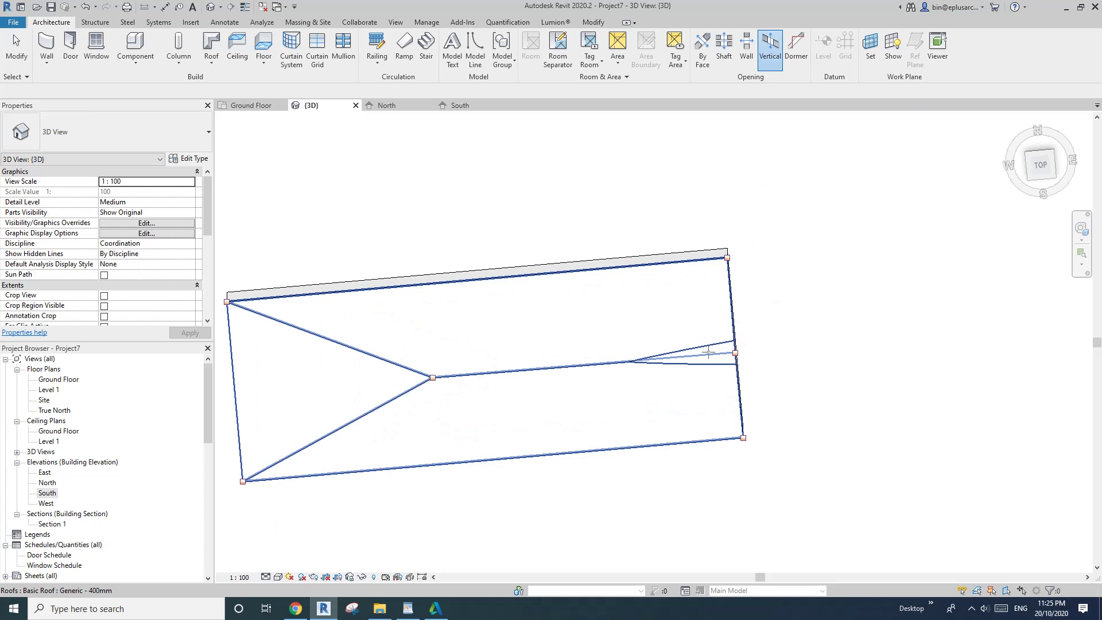
pyautogui.click(577, 368)
pyautogui.moveTo(576, 367); pyautogui.dragTo(533, 362, button='middle')
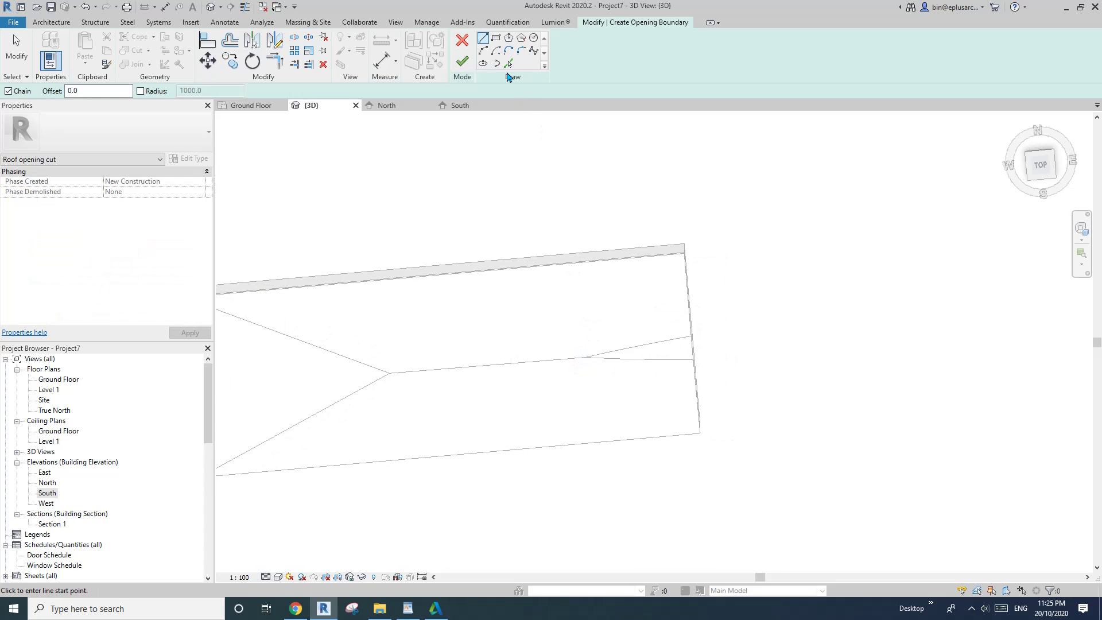
# Pick the two slanted edges of the triangular cut at the ridge's east end as opening boundary lines.
pyautogui.click(508, 64)
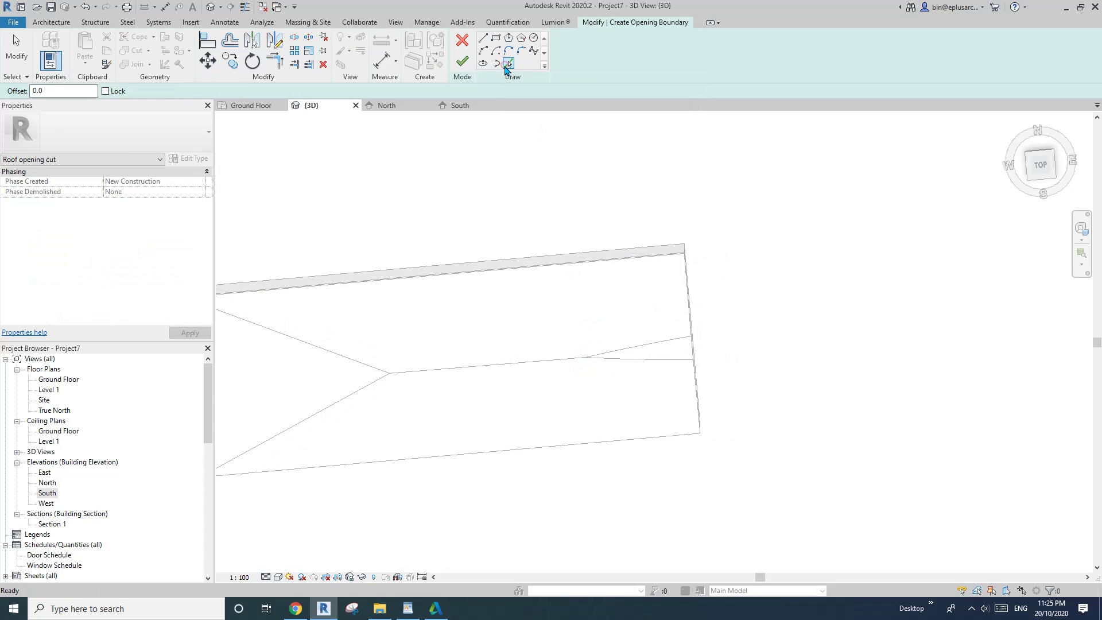
pyautogui.click(634, 361)
pyautogui.keyDown('shift'); pyautogui.moveTo(651, 376); pyautogui.dragTo(652, 271, button='middle'); pyautogui.keyUp('shift')
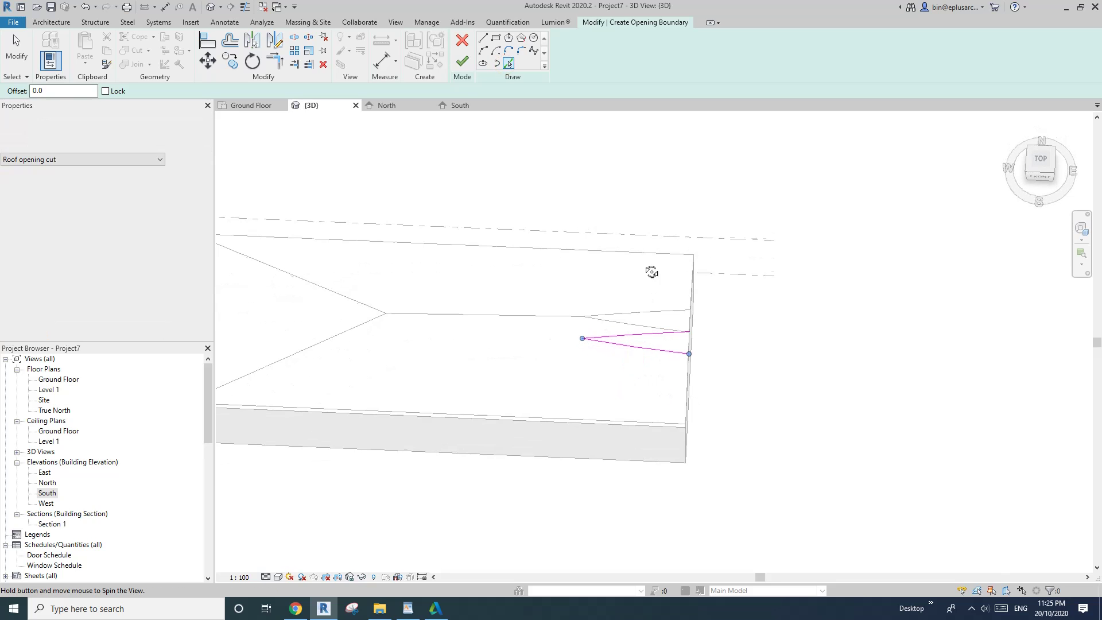
pyautogui.press('Escape')
pyautogui.scroll(2, 669, 343)
pyautogui.keyDown('shift'); pyautogui.moveTo(704, 350); pyautogui.dragTo(719, 347, button='middle'); pyautogui.keyUp('shift')
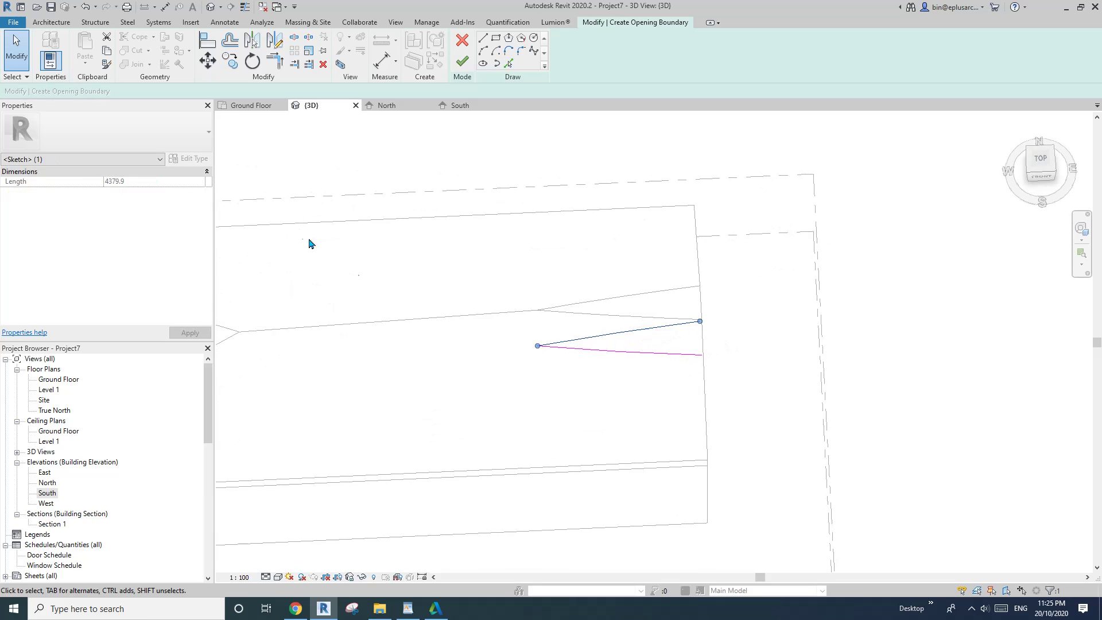
pyautogui.moveTo(561, 342)
pyautogui.keyDown('shift'); pyautogui.mouseDown(button='middle')
pyautogui.moveTo(659, 343)
pyautogui.moveTo(571, 332)
pyautogui.moveTo(635, 345)
pyautogui.moveTo(669, 327)
pyautogui.moveTo(620, 259)
pyautogui.moveTo(679, 350)
pyautogui.moveTo(642, 334)
pyautogui.mouseUp(button='middle'); pyautogui.keyUp('shift')
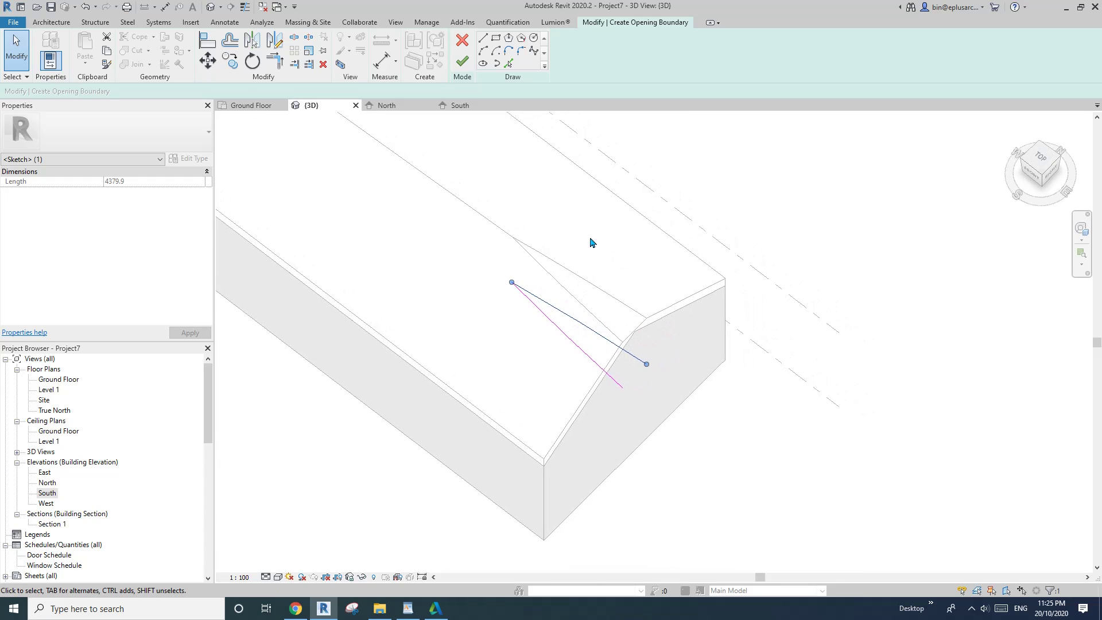
# Add a boundary line along the full width of the east end wall by picking the wall.
pyautogui.click(509, 67)
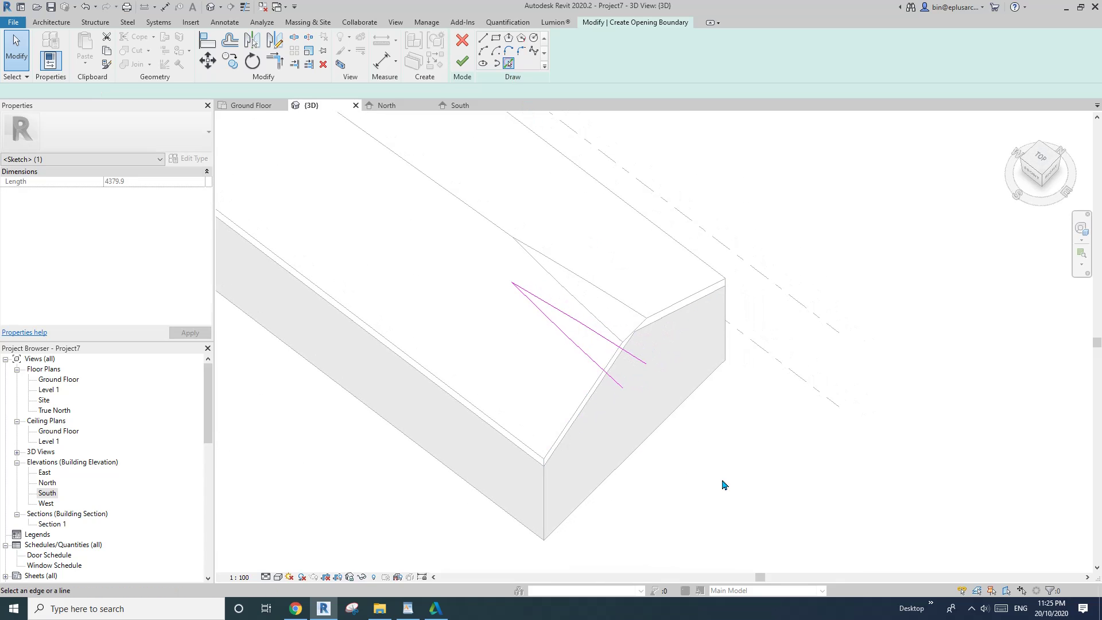
pyautogui.click(664, 408)
pyautogui.scroll(3, 673, 376)
pyautogui.press('Escape')
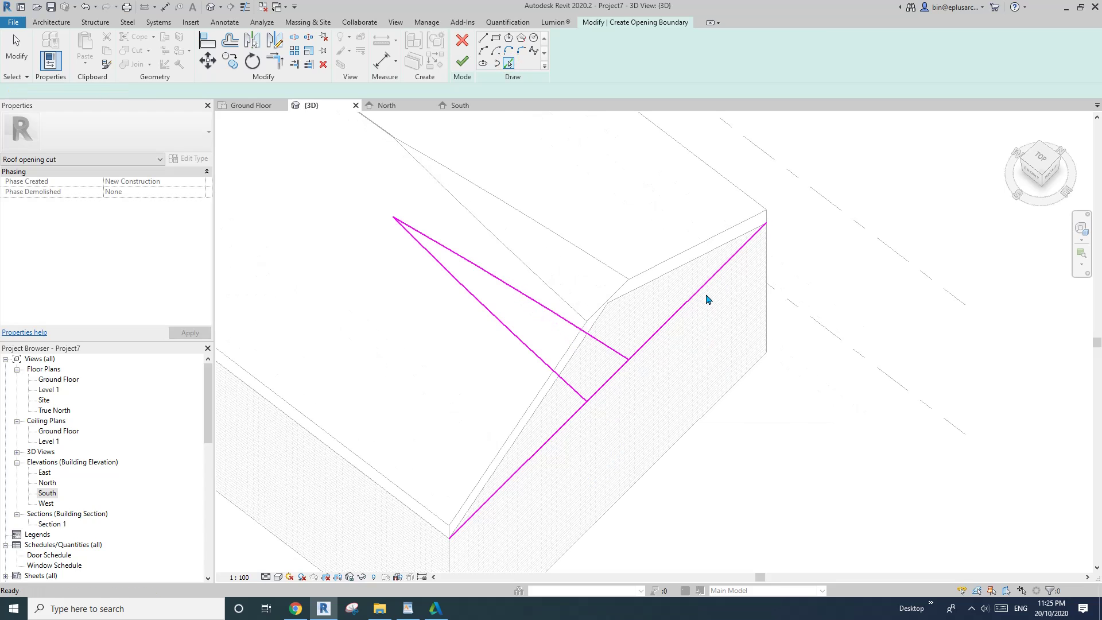
# Shorten the wall boundary line at both ends to meet the two slanted lines in a closed triangle.
pyautogui.press('t')
pyautogui.press('r')
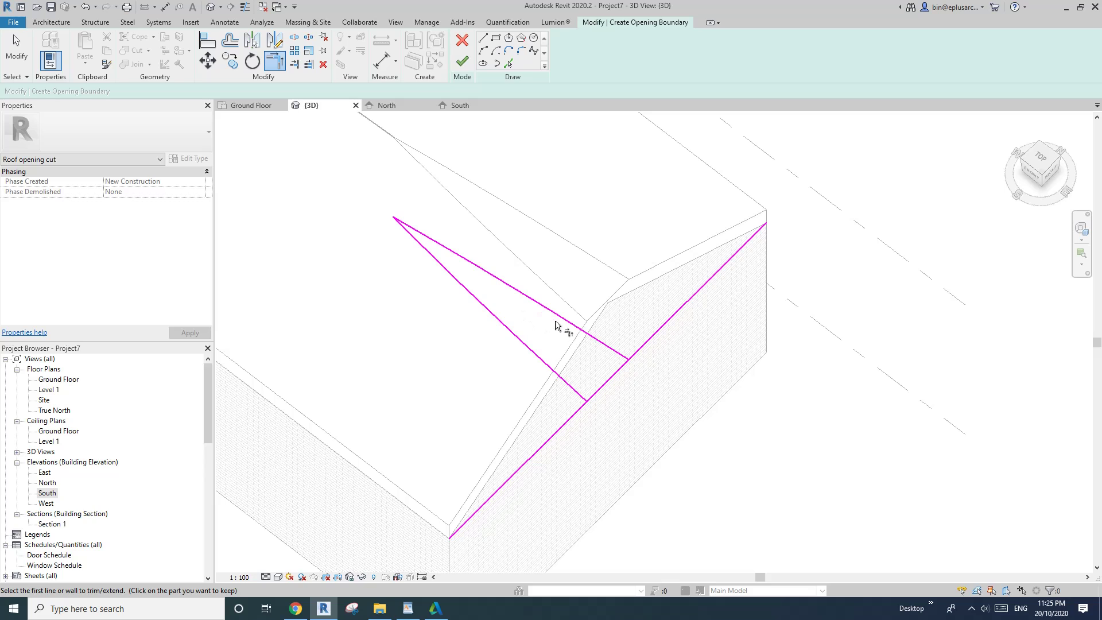
pyautogui.click(621, 355)
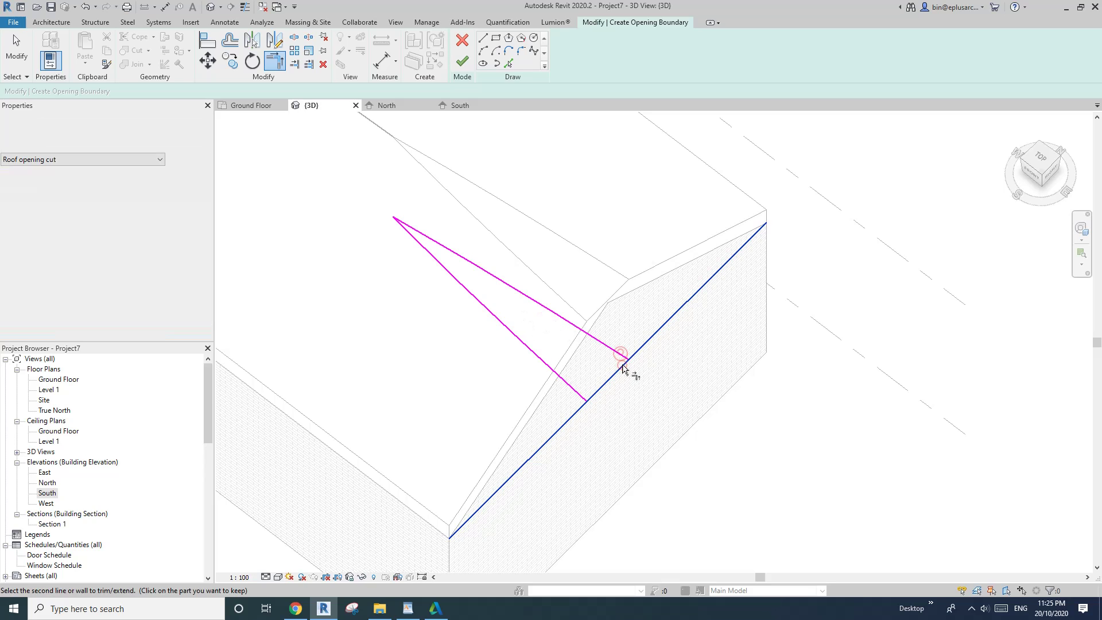
pyautogui.click(748, 245)
pyautogui.moveTo(767, 223)
pyautogui.mouseDown()
pyautogui.moveTo(679, 342)
pyautogui.moveTo(630, 359)
pyautogui.mouseUp()
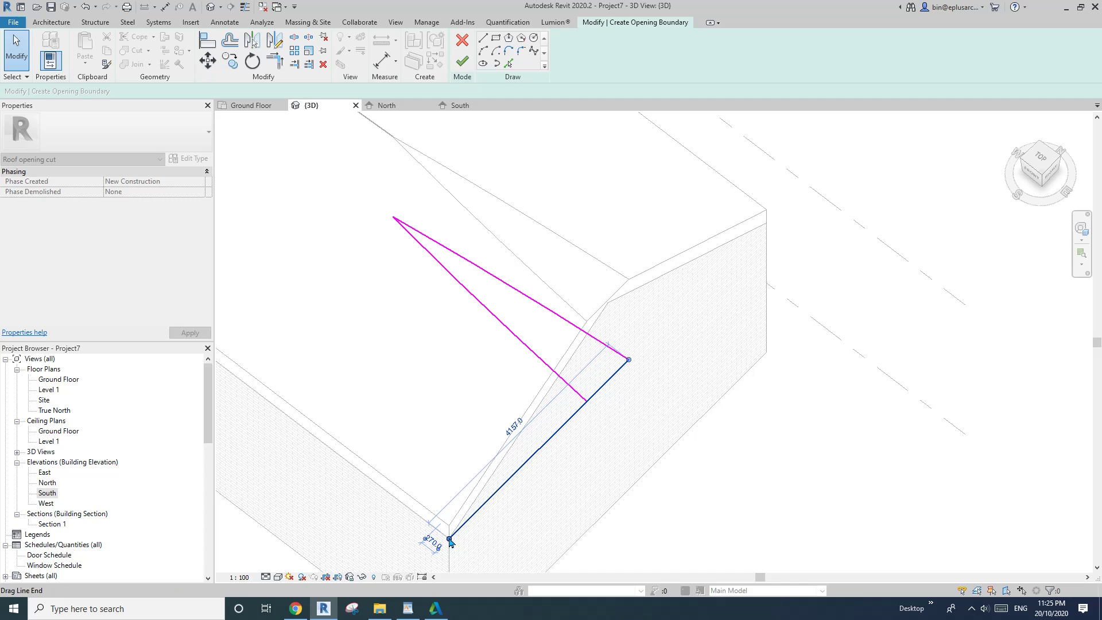
pyautogui.moveTo(450, 542)
pyautogui.mouseDown()
pyautogui.moveTo(585, 382)
pyautogui.moveTo(587, 402)
pyautogui.mouseUp()
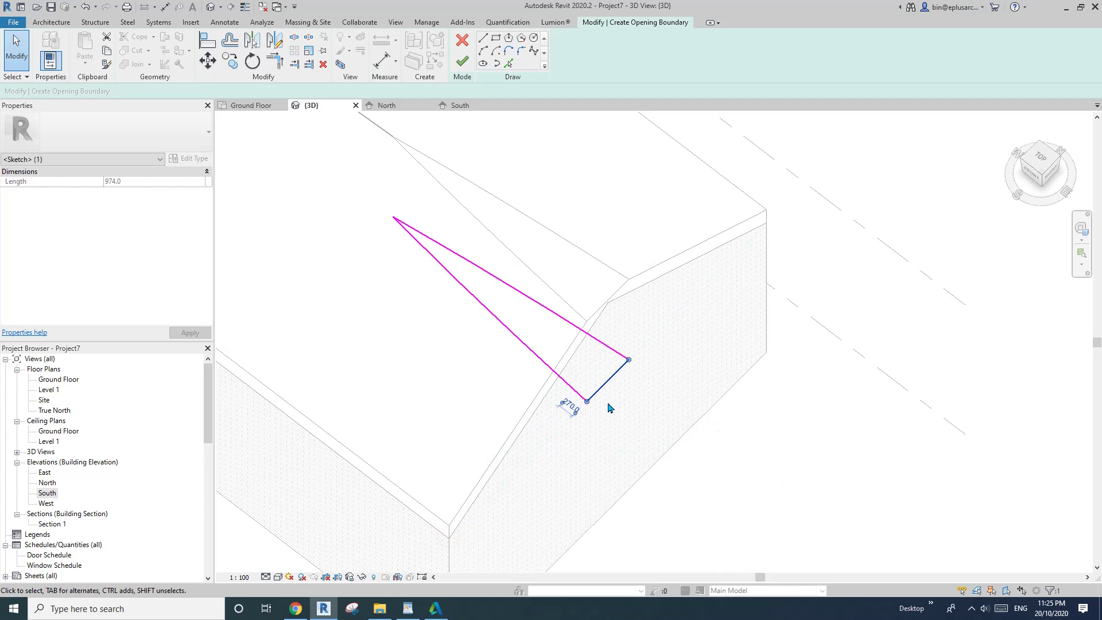
# Finish the triangular roof opening and accept it, keeping the in-place family instance.
pyautogui.moveTo(566, 340)
pyautogui.keyDown('shift'); pyautogui.mouseDown(button='middle')
pyautogui.moveTo(603, 381)
pyautogui.moveTo(611, 416)
pyautogui.mouseUp(button='middle'); pyautogui.keyUp('shift')
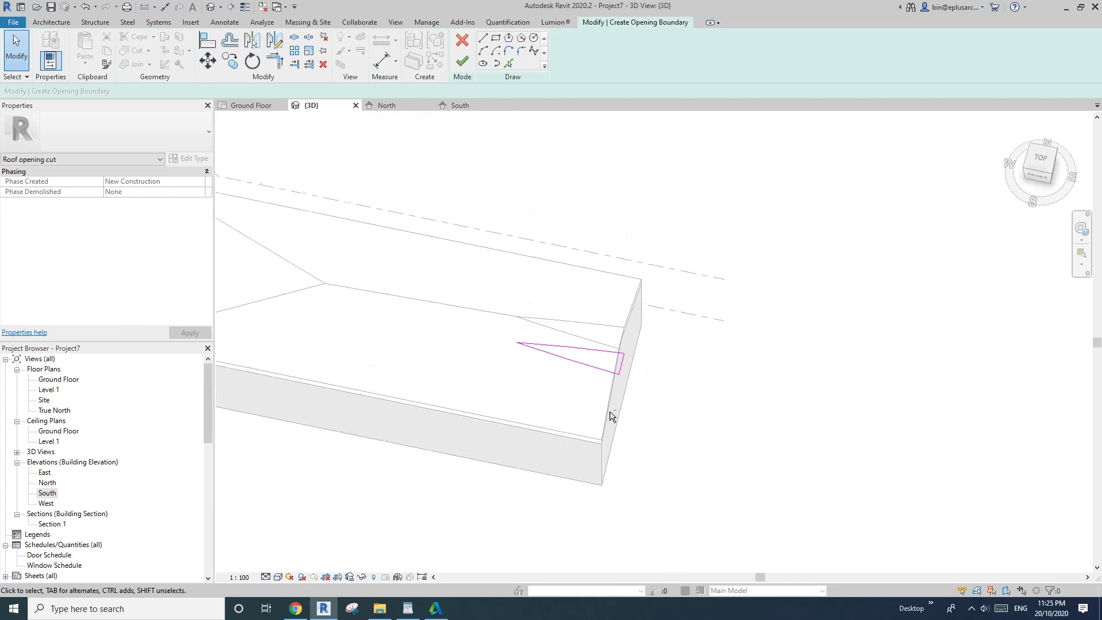
pyautogui.click(463, 61)
pyautogui.keyDown('shift'); pyautogui.moveTo(689, 367); pyautogui.dragTo(828, 438, button='middle'); pyautogui.keyUp('shift')
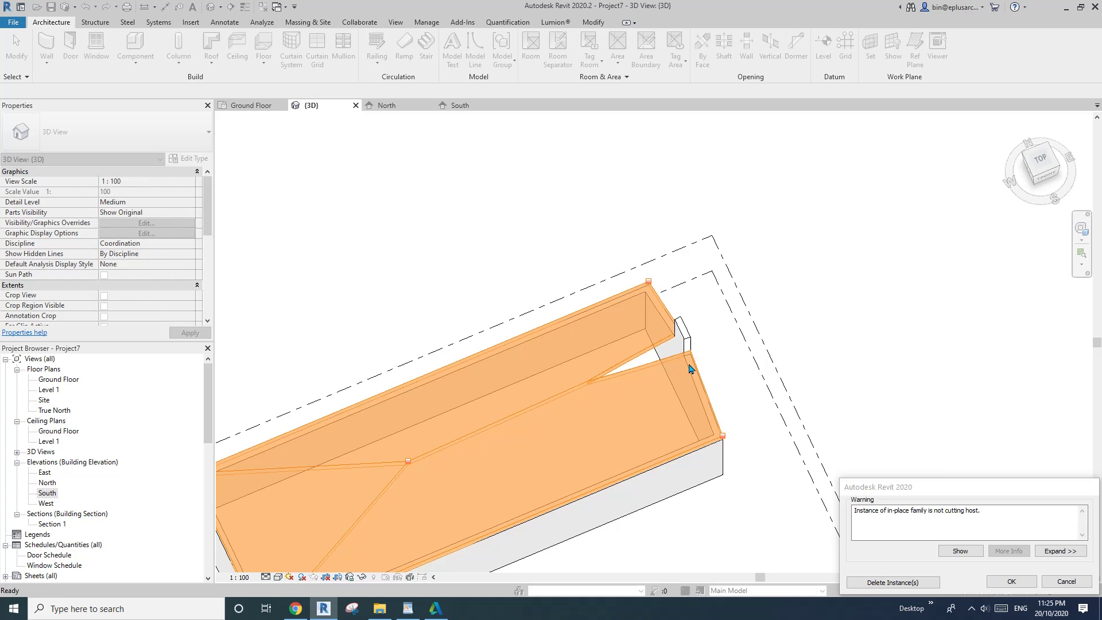
pyautogui.click(1011, 582)
pyautogui.moveTo(983, 488); pyautogui.dragTo(911, 373)
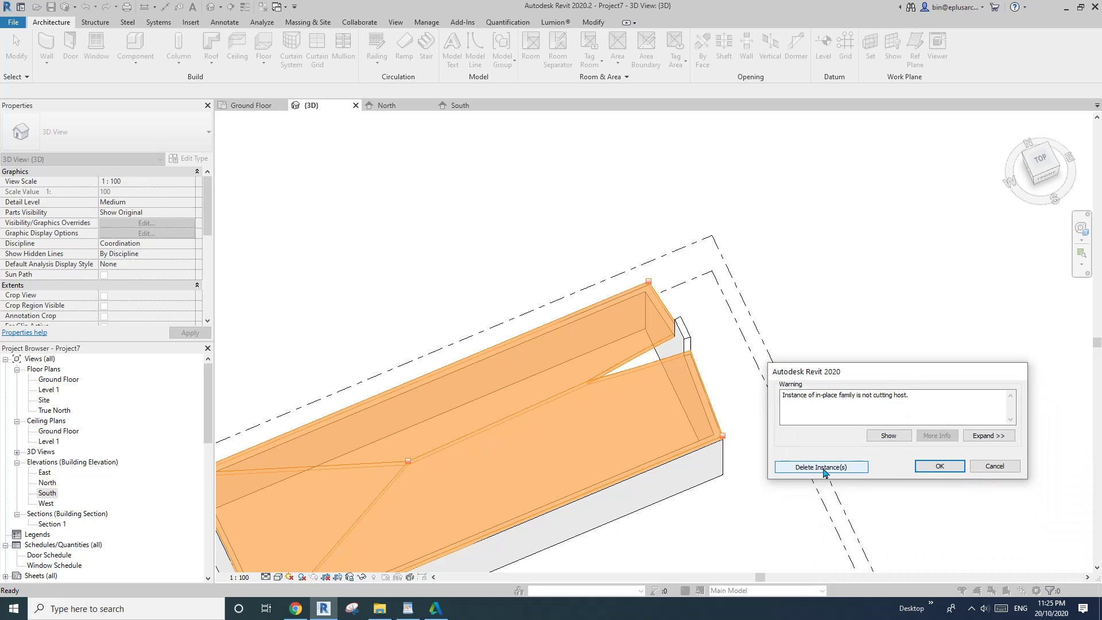
pyautogui.click(949, 466)
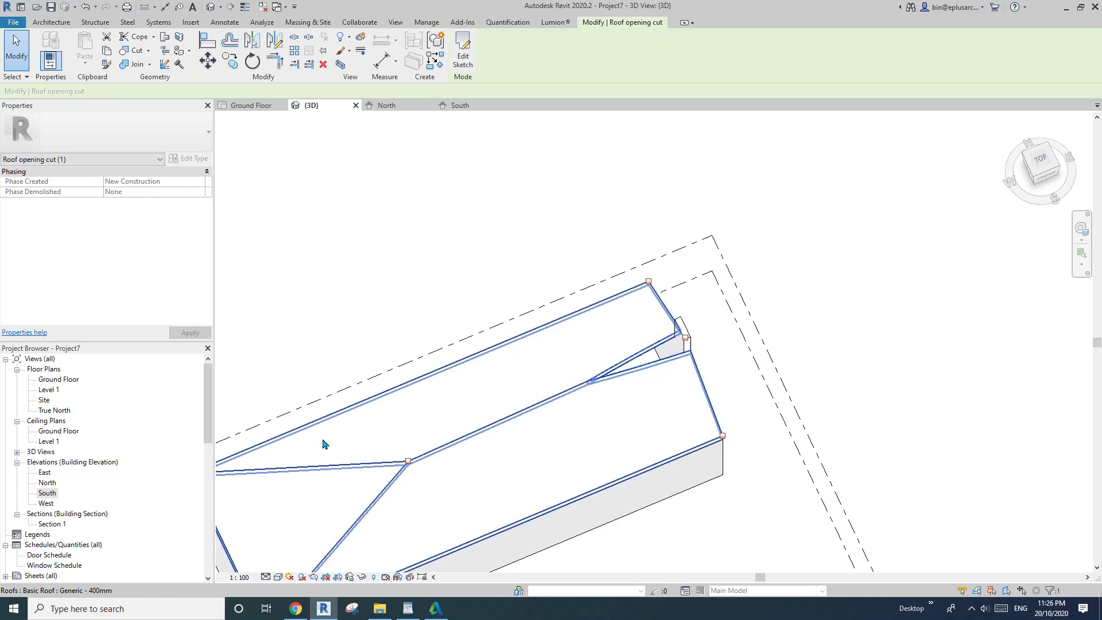
# Delete the in-place roof family Roofs 1 together with its instance from the project.
pyautogui.scroll(-1, 58, 560)
pyautogui.scroll(-10, 52, 543)
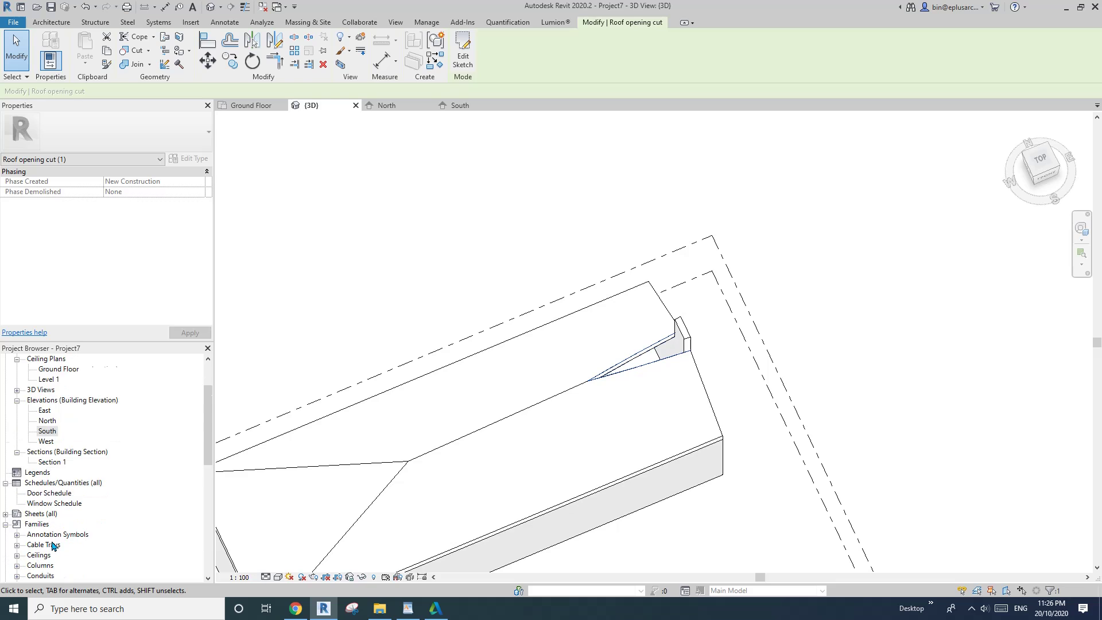
pyautogui.scroll(-1, 55, 539)
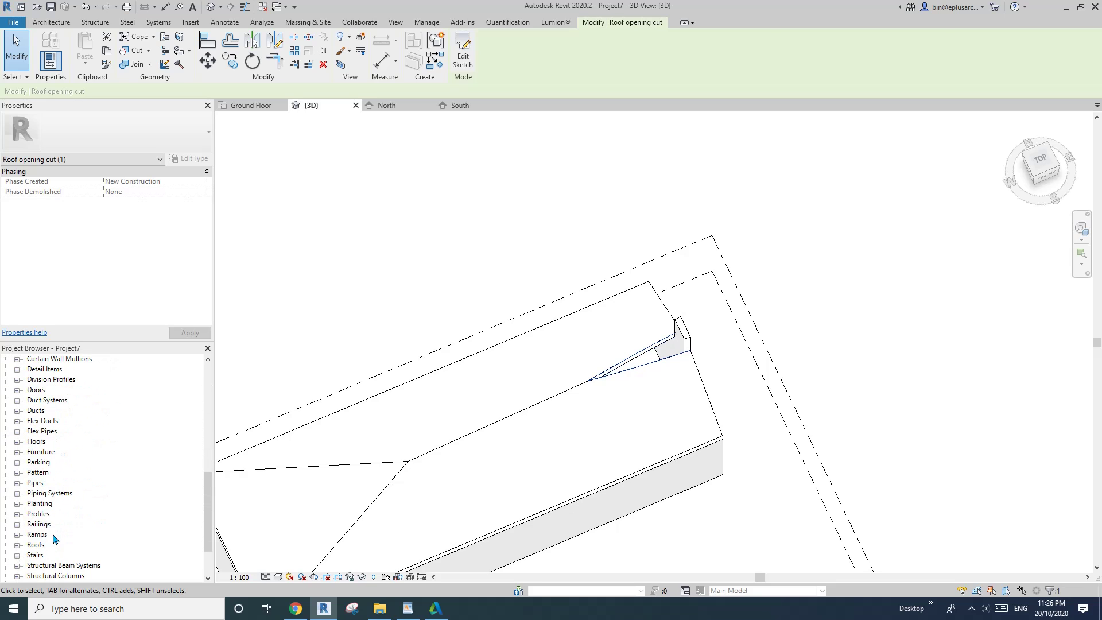
pyautogui.doubleClick(38, 545)
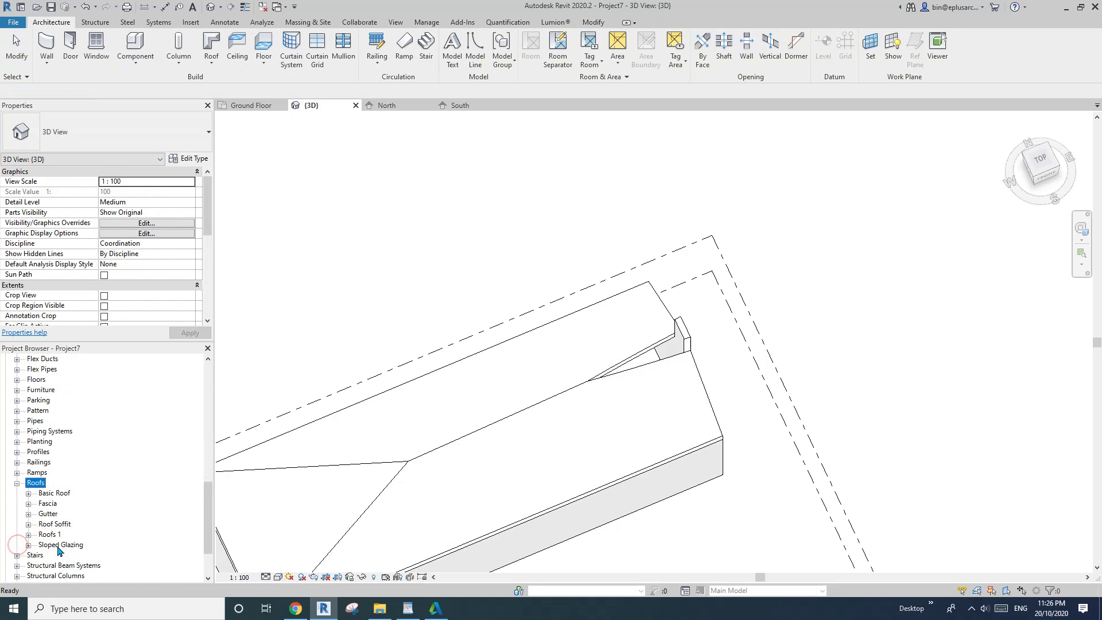
pyautogui.click(41, 535)
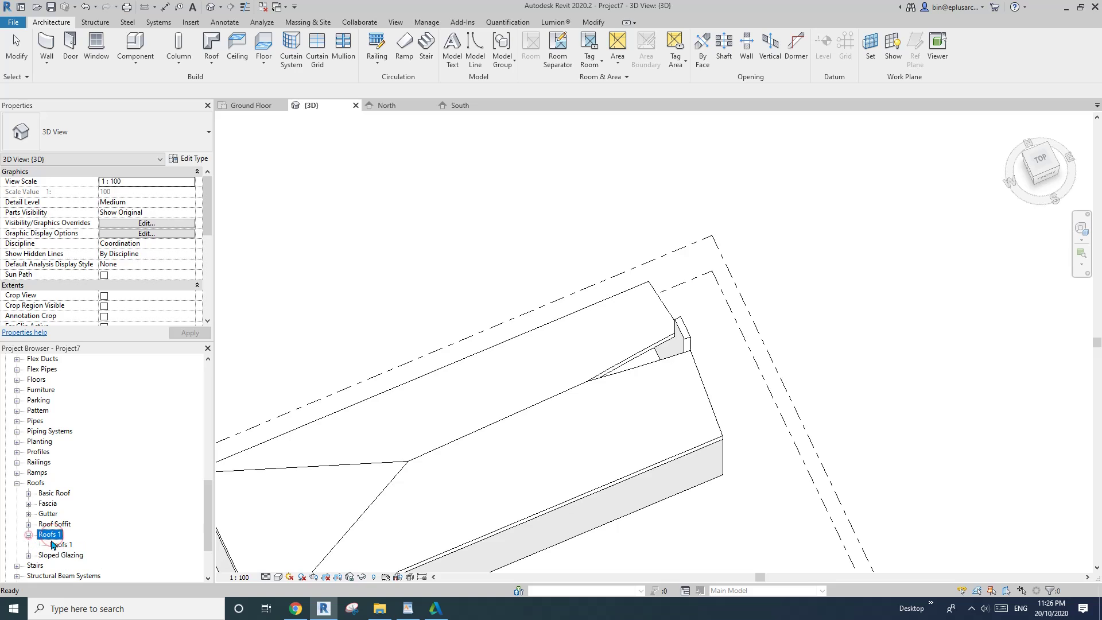
pyautogui.click(61, 546)
pyautogui.click(52, 534)
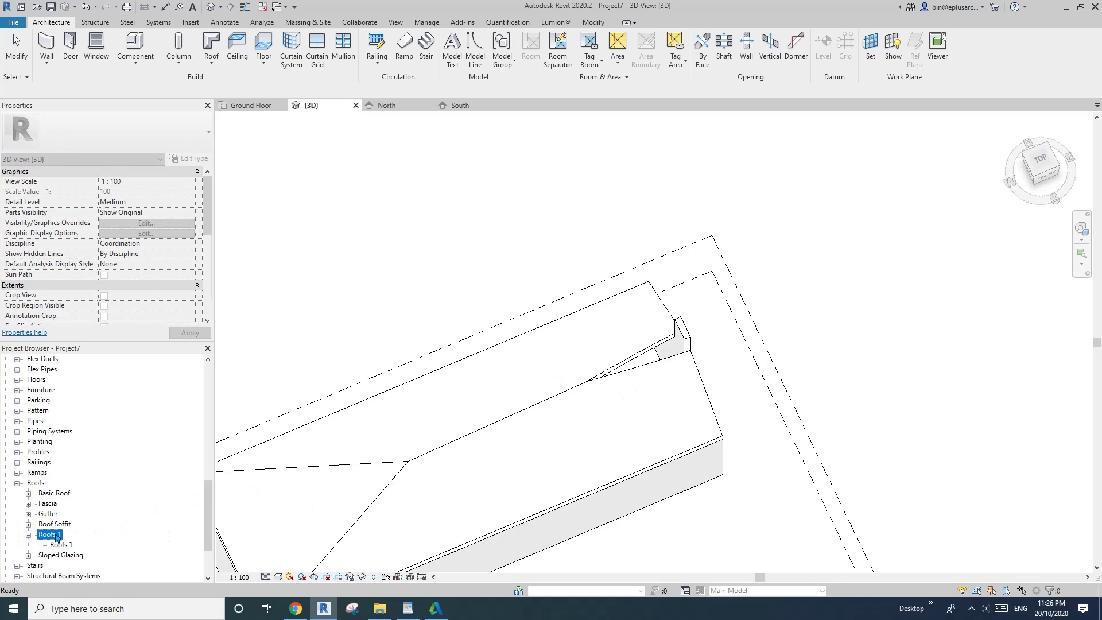
pyautogui.rightClick(53, 534)
pyautogui.click(82, 422)
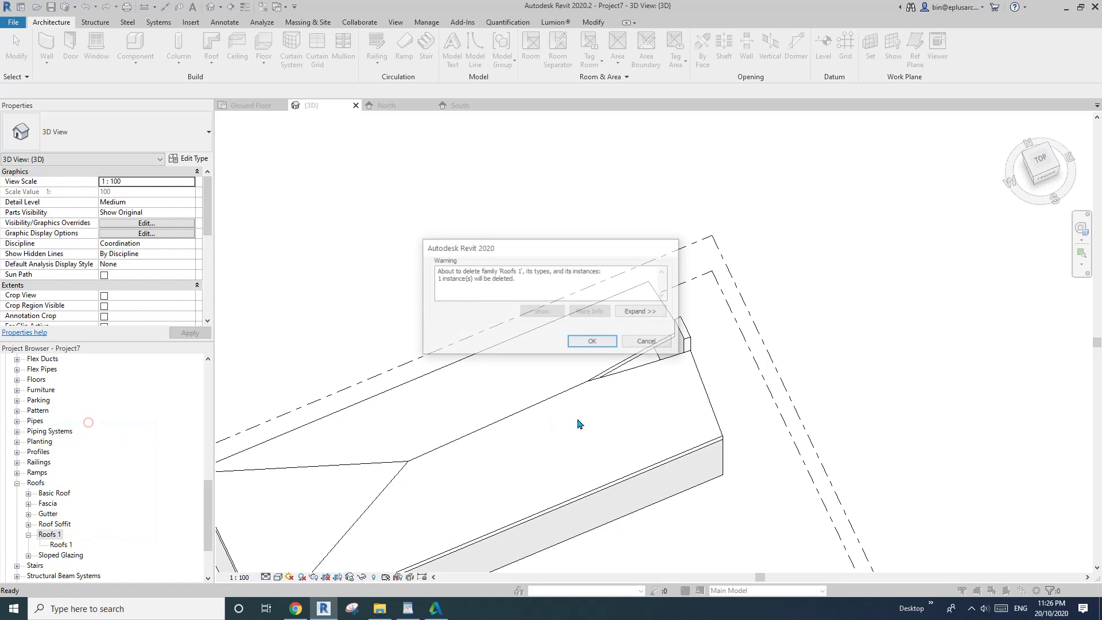
pyautogui.click(593, 342)
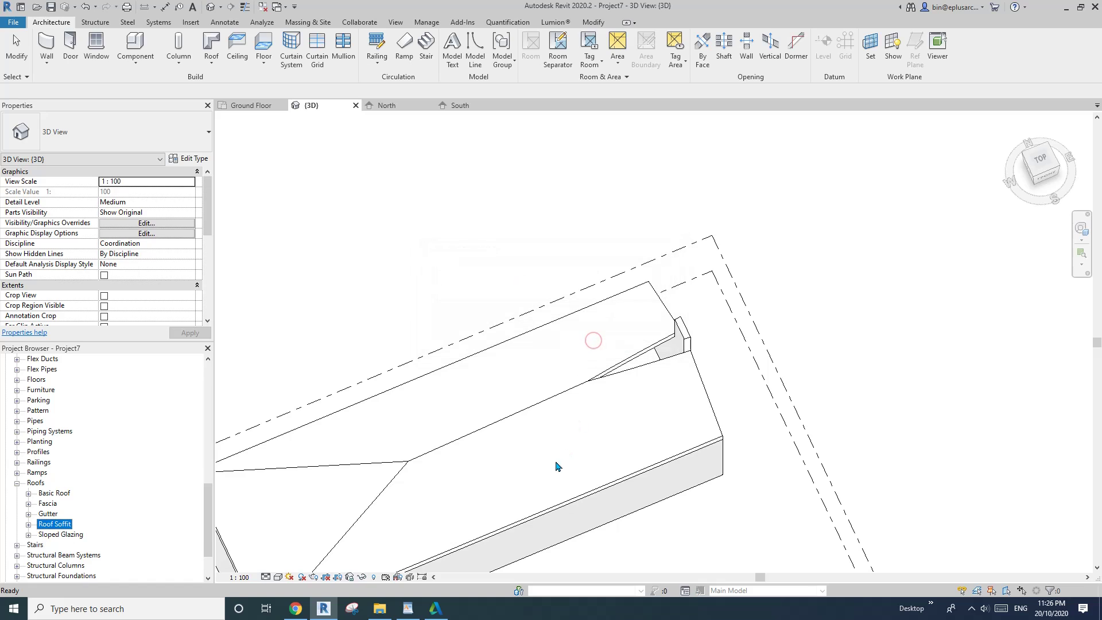
# Examine the triangular roof opening and the east end wall from several angles, including straight from the front.
pyautogui.scroll(-5, 819, 327)
pyautogui.moveTo(726, 310)
pyautogui.keyDown('shift'); pyautogui.mouseDown(button='middle')
pyautogui.moveTo(746, 279)
pyautogui.moveTo(738, 239)
pyautogui.moveTo(777, 239)
pyautogui.mouseUp(button='middle'); pyautogui.keyUp('shift')
pyautogui.click(723, 318)
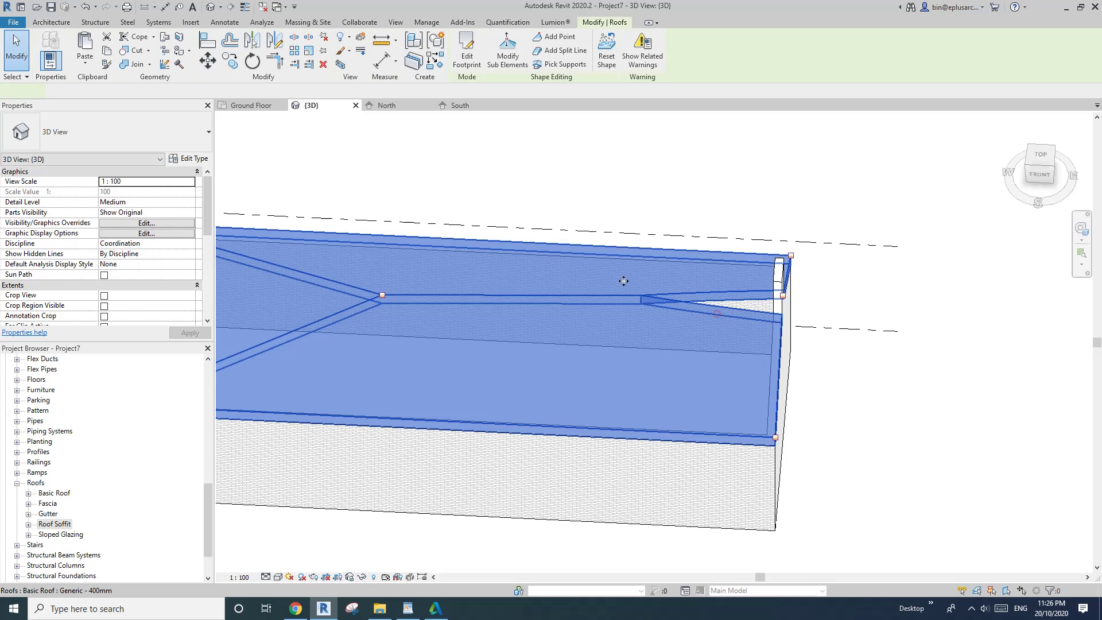
pyautogui.keyDown('shift'); pyautogui.moveTo(755, 295); pyautogui.dragTo(589, 102, button='middle'); pyautogui.keyUp('shift')
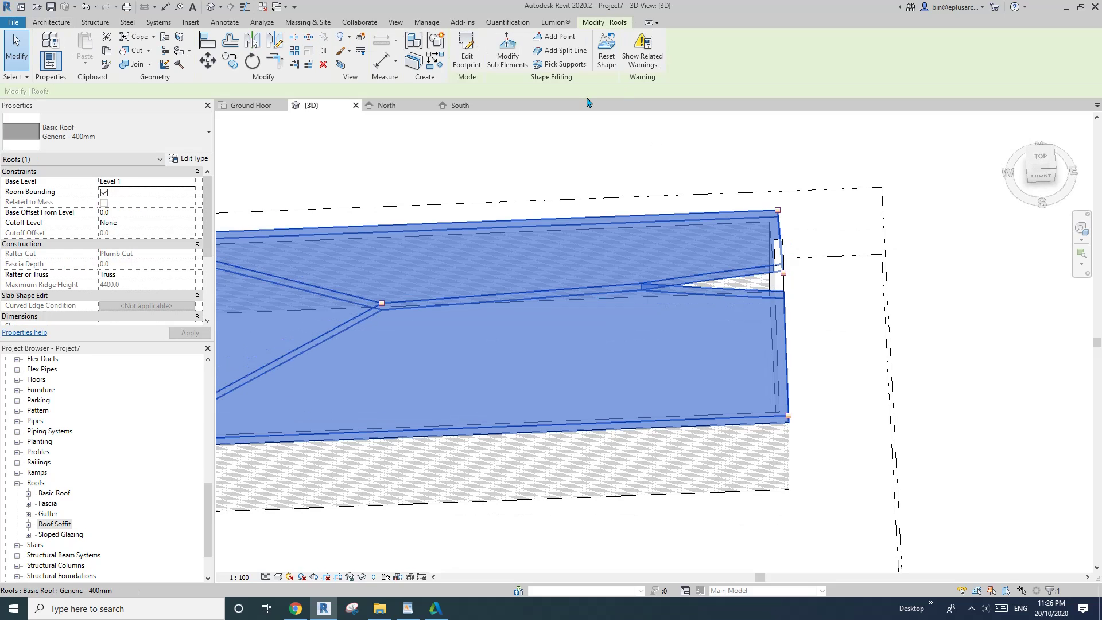
pyautogui.press('Escape')
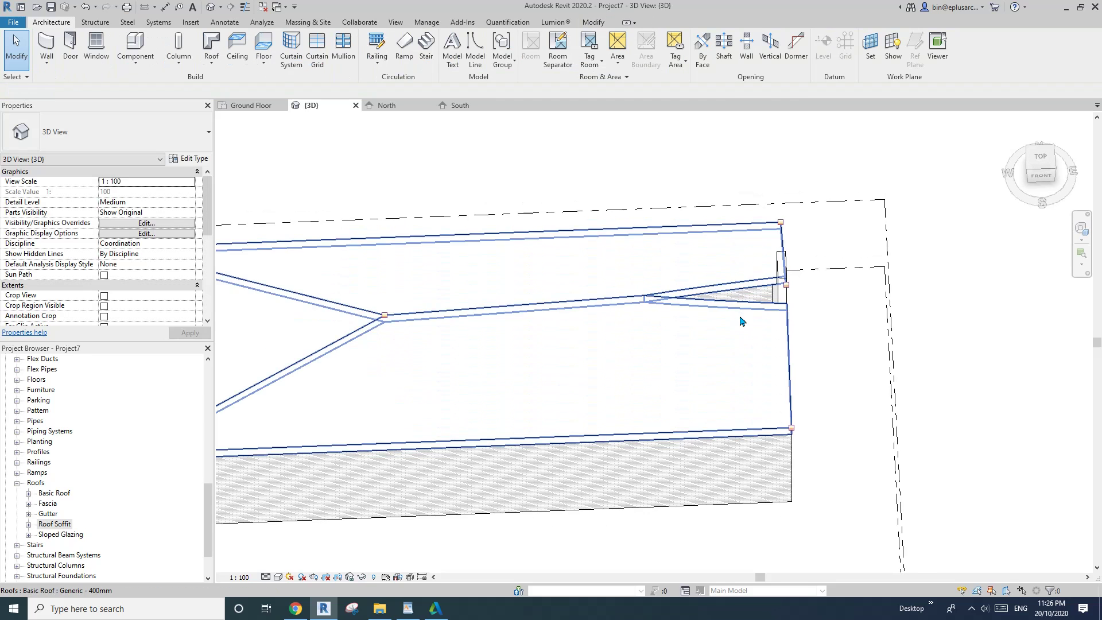
pyautogui.keyDown('shift'); pyautogui.moveTo(739, 320); pyautogui.dragTo(1031, 175, button='middle'); pyautogui.keyUp('shift')
pyautogui.click(1035, 174)
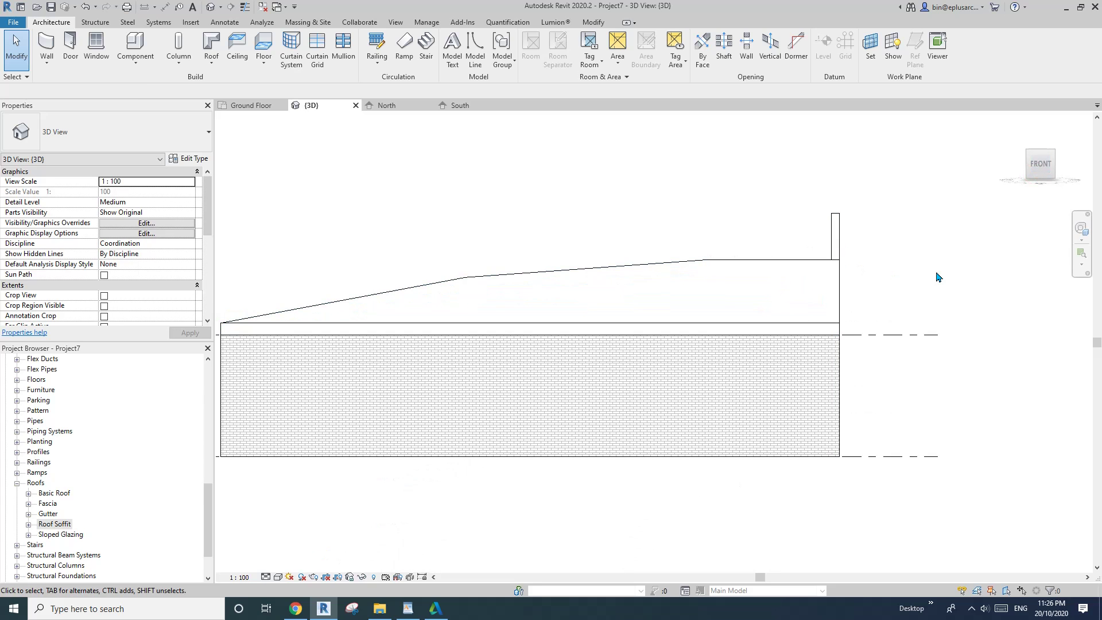
pyautogui.keyDown('shift'); pyautogui.moveTo(792, 300); pyautogui.dragTo(813, 349, button='middle'); pyautogui.keyUp('shift')
pyautogui.scroll(3, 746, 448)
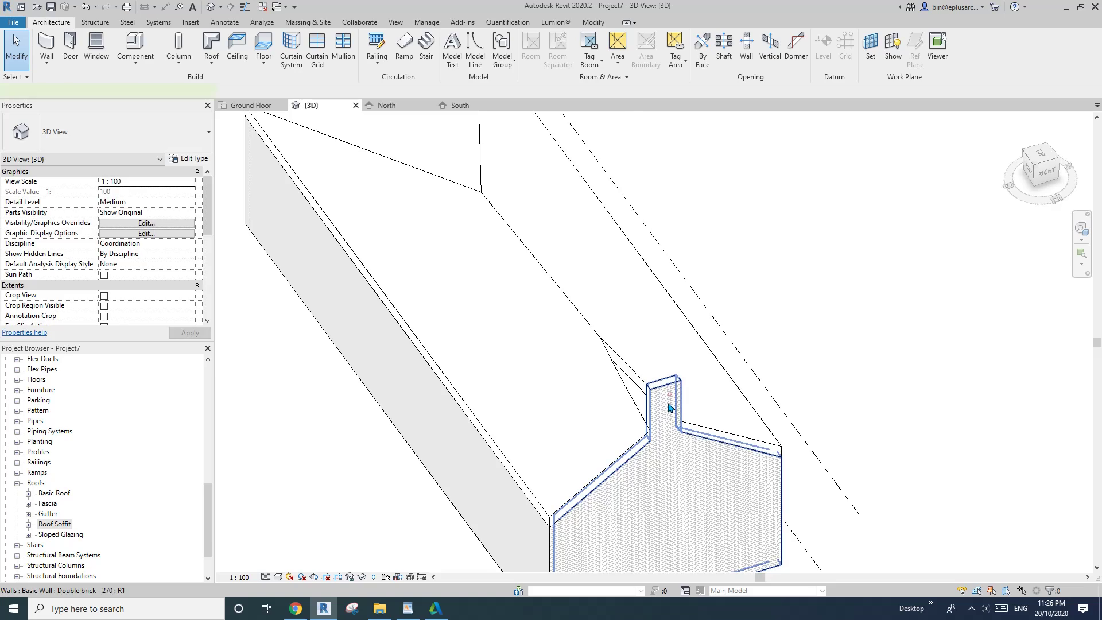
# Place a spot elevation on the roof edge at the triangular opening beside the end wall and read its exact value.
pyautogui.click(663, 457)
pyautogui.scroll(3, 652, 335)
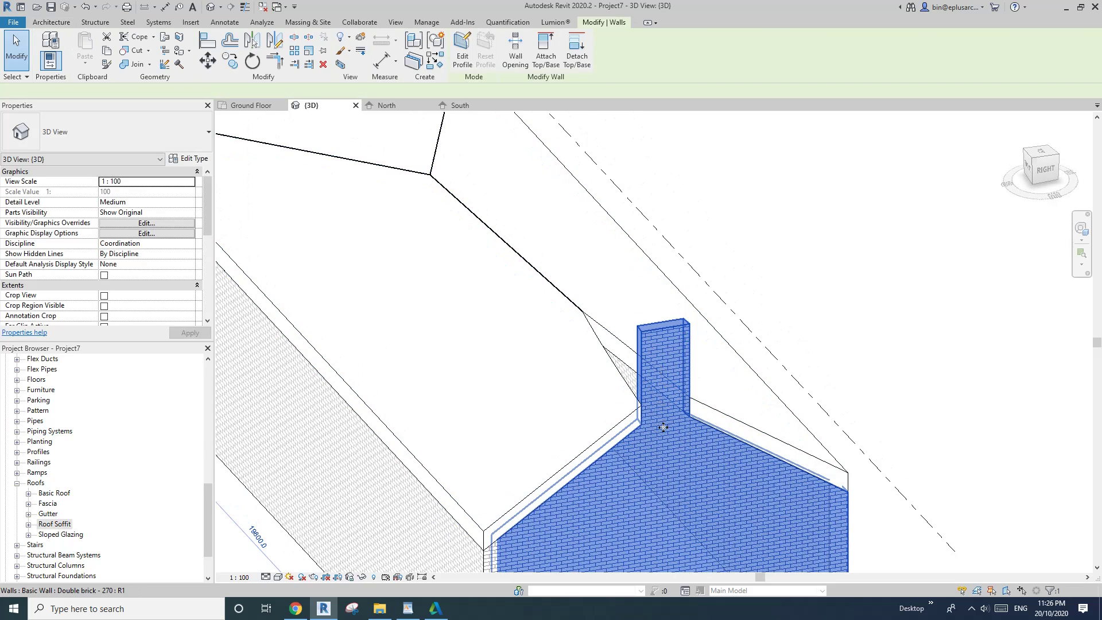
pyautogui.scroll(-2, 664, 427)
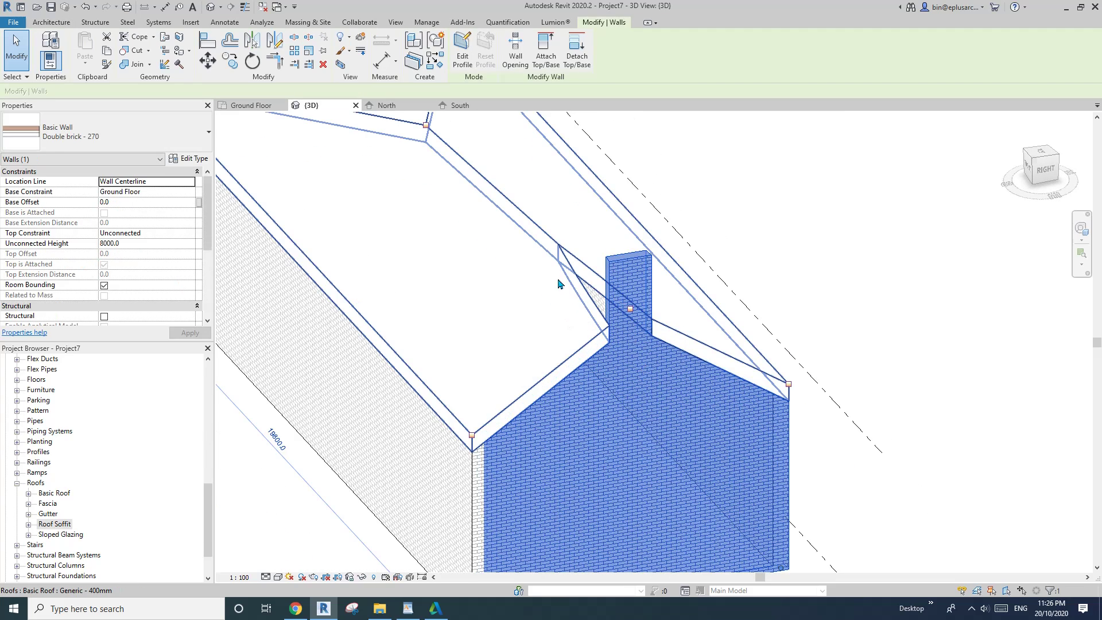
pyautogui.moveTo(561, 285); pyautogui.dragTo(526, 313, button='middle')
pyautogui.click(224, 23)
pyautogui.click(201, 44)
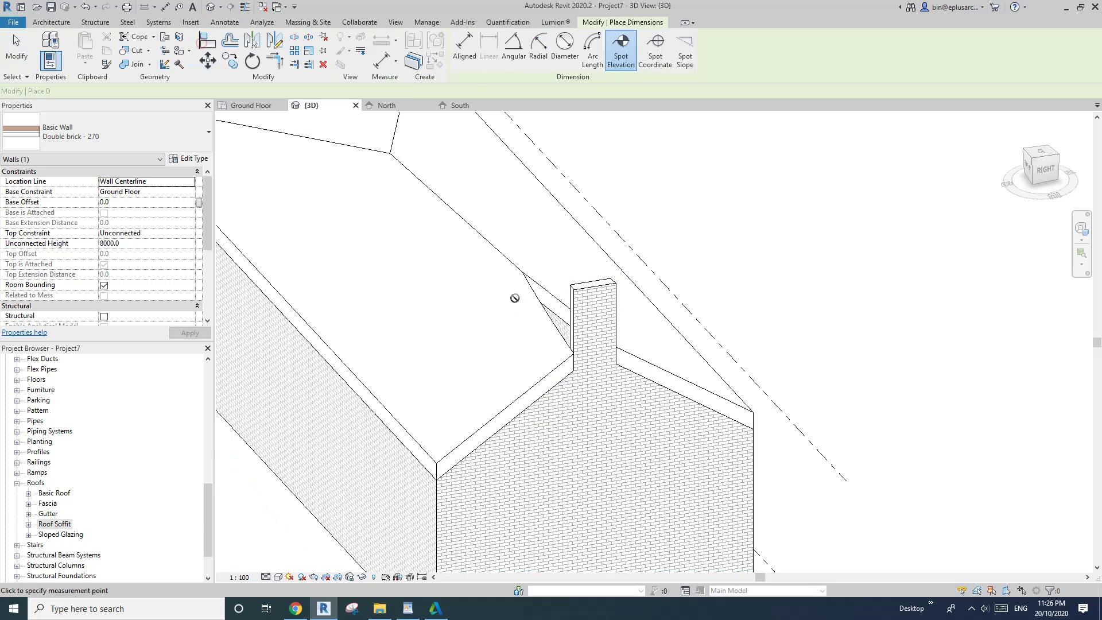
pyautogui.click(538, 280)
pyautogui.click(605, 196)
pyautogui.click(710, 196)
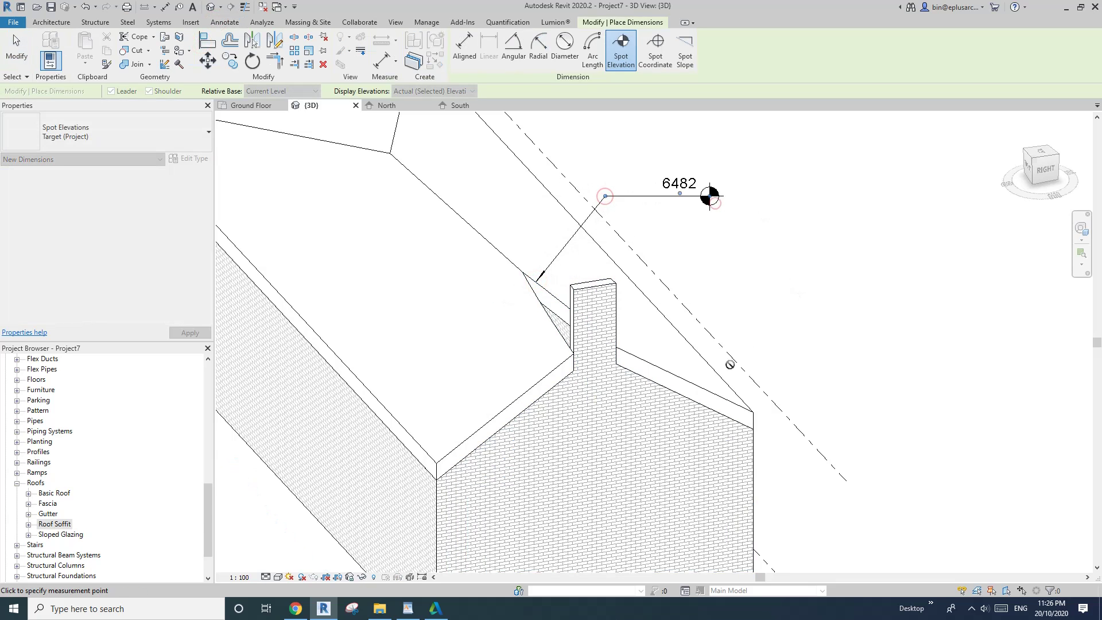
pyautogui.press('Escape')
pyautogui.press('Escape')
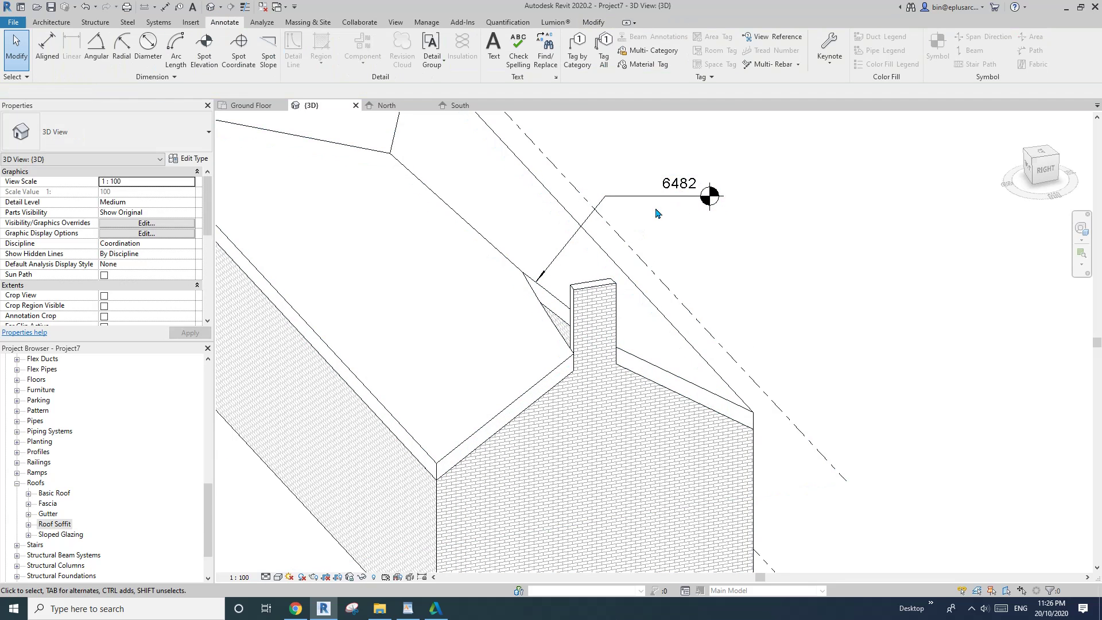
pyautogui.click(657, 196)
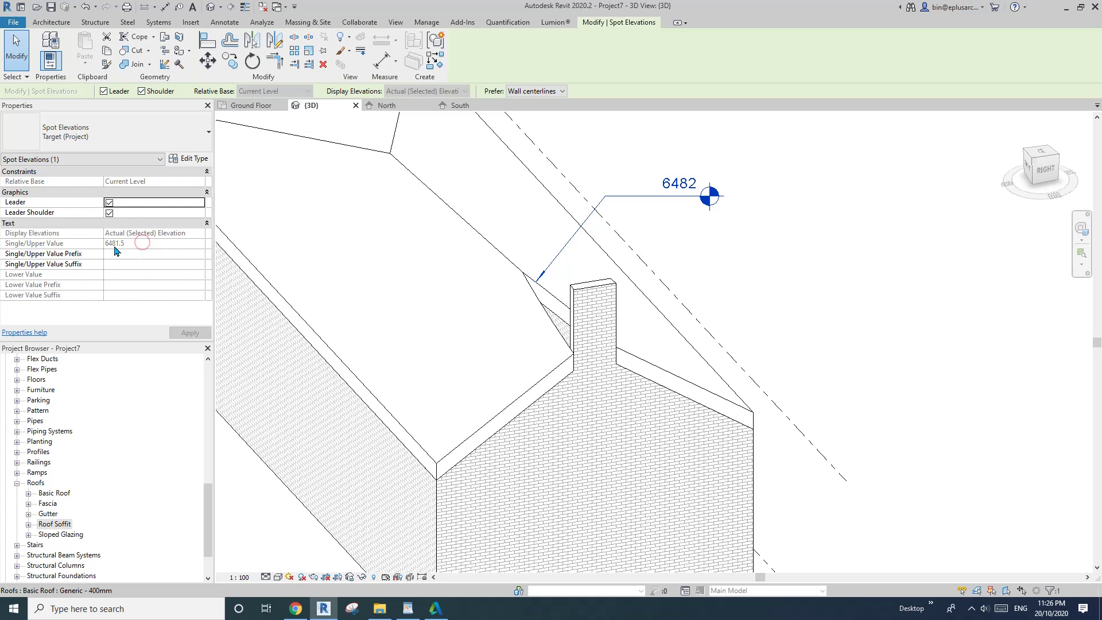
# Set the unconnected height of the double-brick end wall at the triangular opening to 6481.5.
pyautogui.click(594, 303)
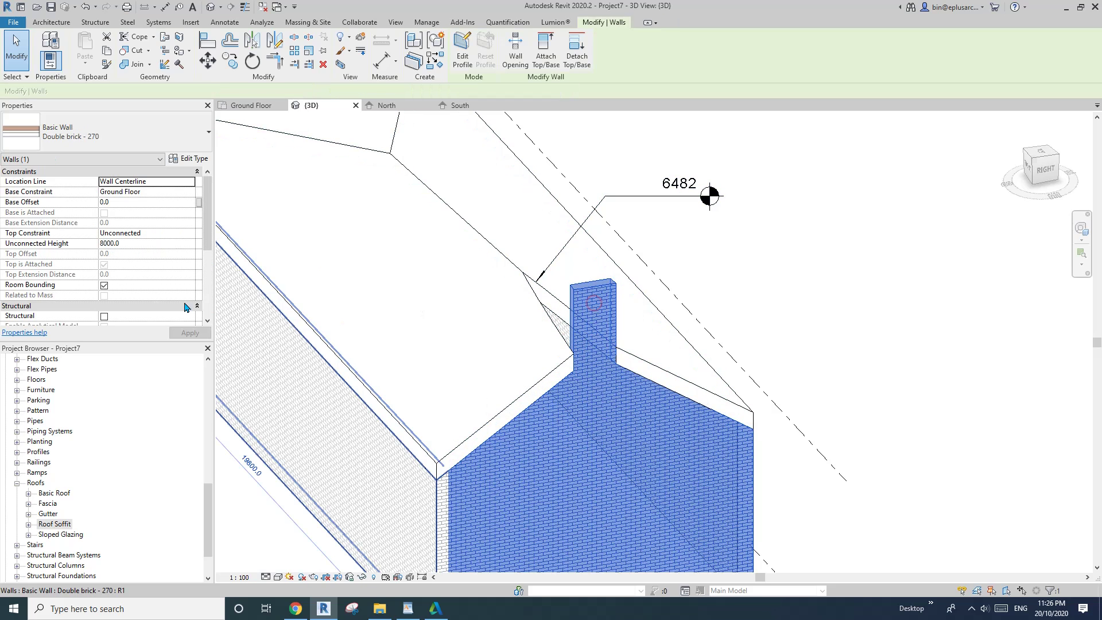
pyautogui.click(144, 244)
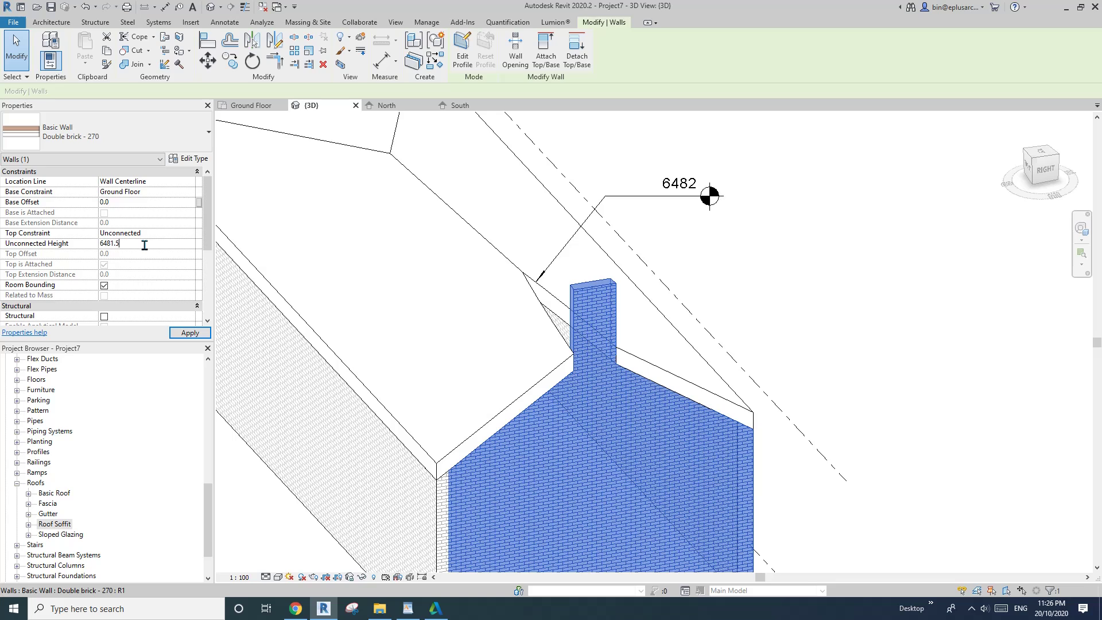
pyautogui.write('6481.5')
pyautogui.press('Return')
pyautogui.click(704, 233)
# Delete the spot elevation placed on the roof edge at the triangular opening.
pyautogui.click(689, 198)
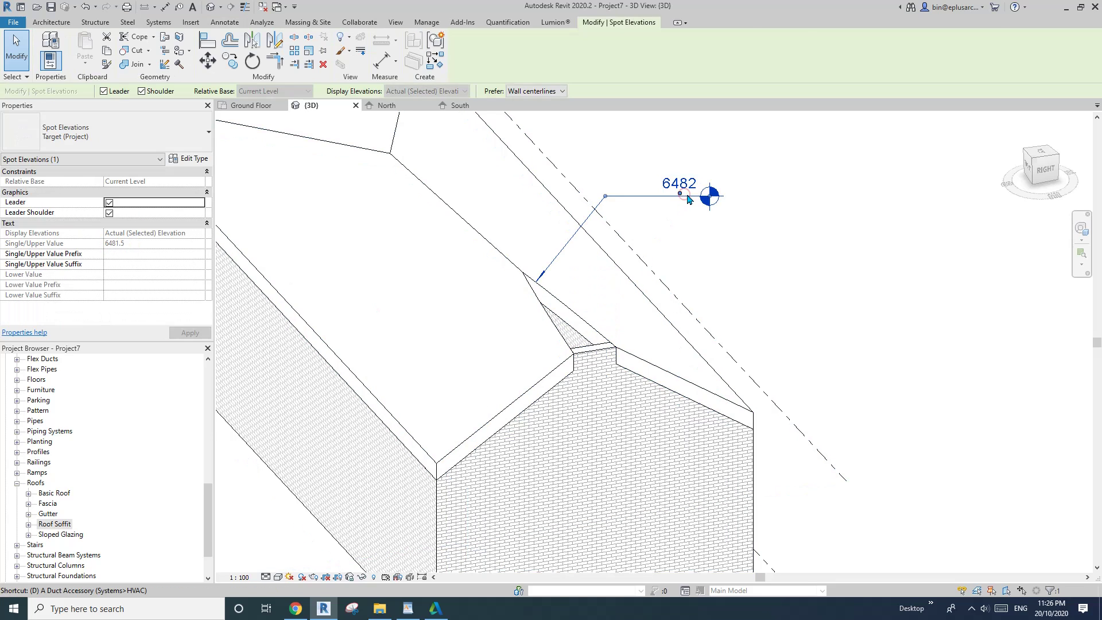
pyautogui.scroll(-2, 660, 247)
pyautogui.press('Delete')
# Examine the whole house from the front and from above, checking the roof planes and how the walls meet them.
pyautogui.scroll(-2, 662, 322)
pyautogui.click(661, 328)
pyautogui.keyDown('shift'); pyautogui.moveTo(657, 338); pyautogui.dragTo(787, 371, button='middle'); pyautogui.keyUp('shift')
pyautogui.scroll(-1, 692, 373)
pyautogui.scroll(1, 787, 372)
pyautogui.keyDown('shift'); pyautogui.moveTo(660, 387); pyautogui.dragTo(653, 327, button='middle'); pyautogui.keyUp('shift')
pyautogui.scroll(-1, 560, 344)
pyautogui.keyDown('shift'); pyautogui.moveTo(560, 343); pyautogui.dragTo(497, 364, button='middle'); pyautogui.keyUp('shift')
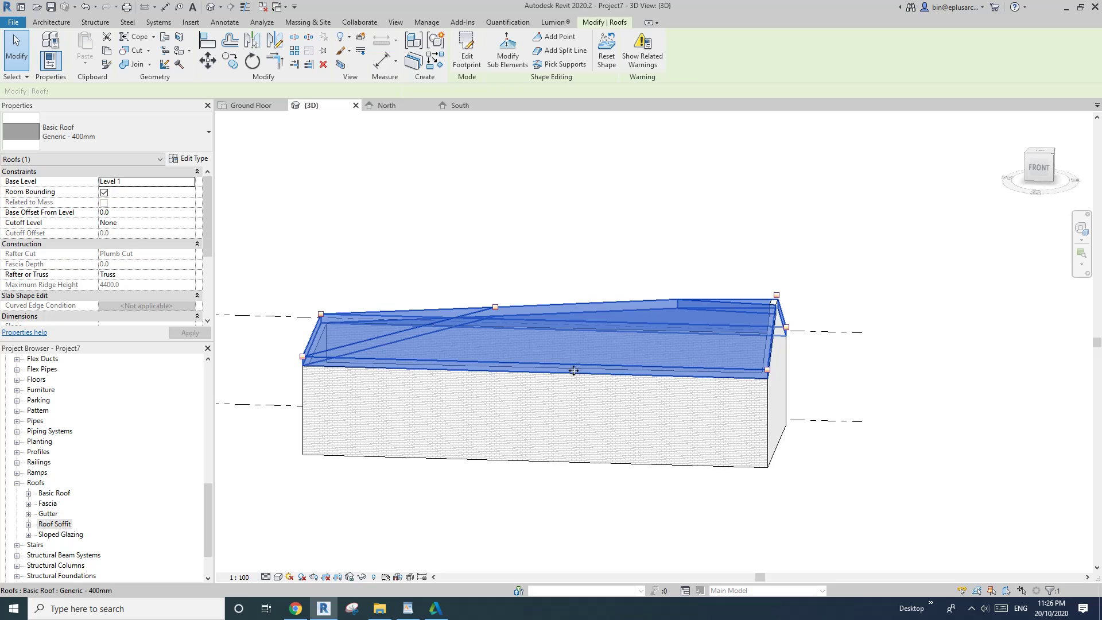
pyautogui.keyDown('shift'); pyautogui.moveTo(683, 379); pyautogui.dragTo(693, 423, button='middle'); pyautogui.keyUp('shift')
pyautogui.click(879, 231)
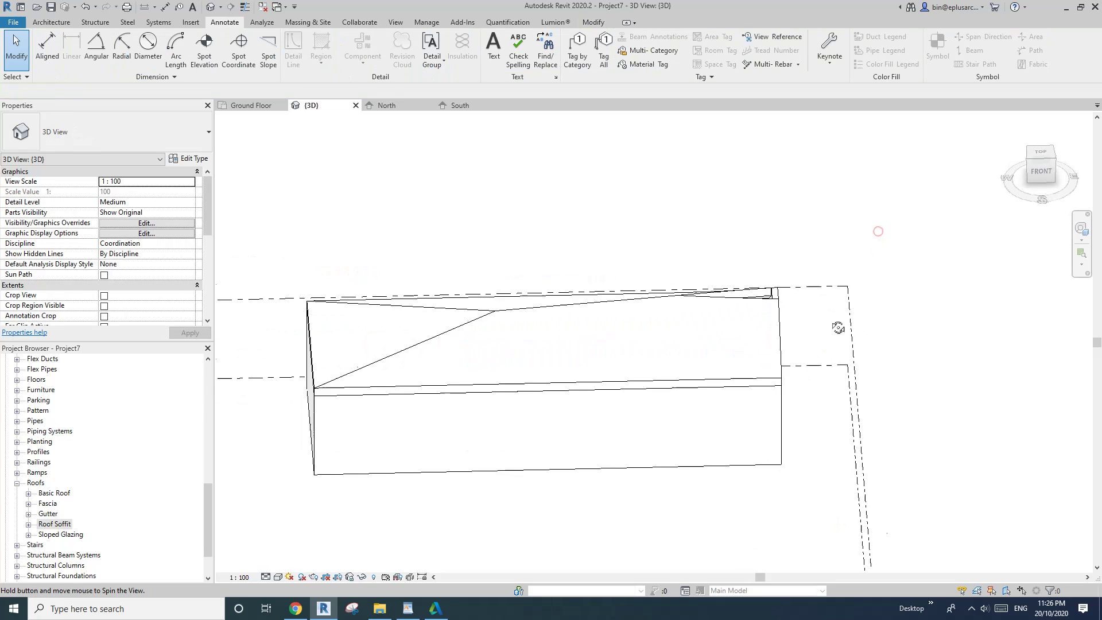
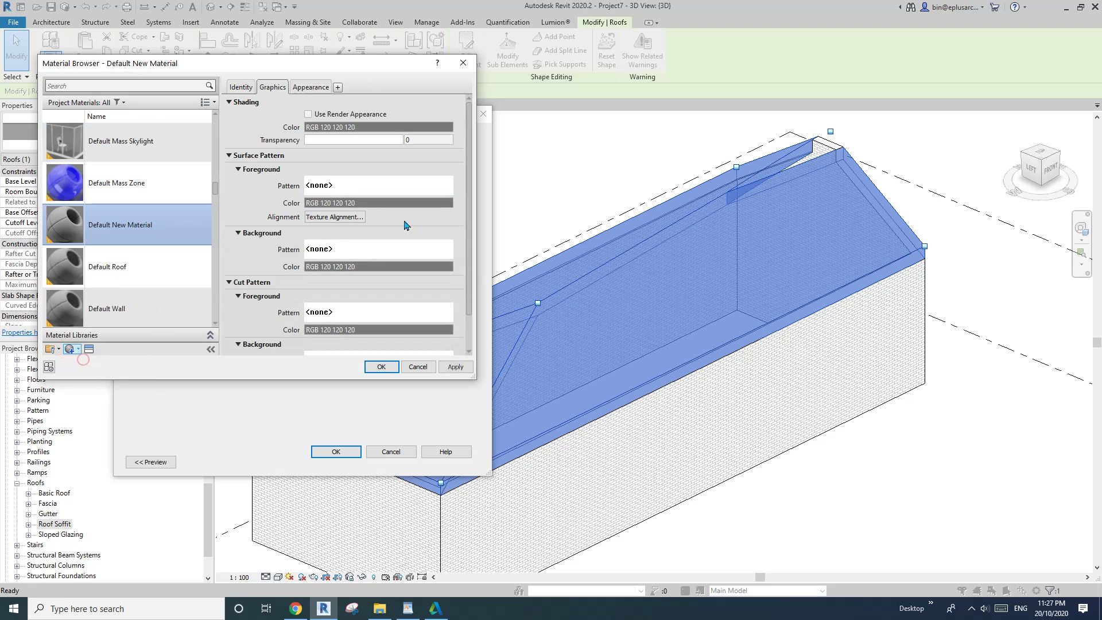
# Give the roof's new material the drafting pattern Vertical 3mm as surface foreground and apply it to the roof's structure layer.
pyautogui.rightClick(156, 230)
pyautogui.click(258, 120)
pyautogui.click(348, 181)
pyautogui.moveTo(561, 202); pyautogui.dragTo(566, 290)
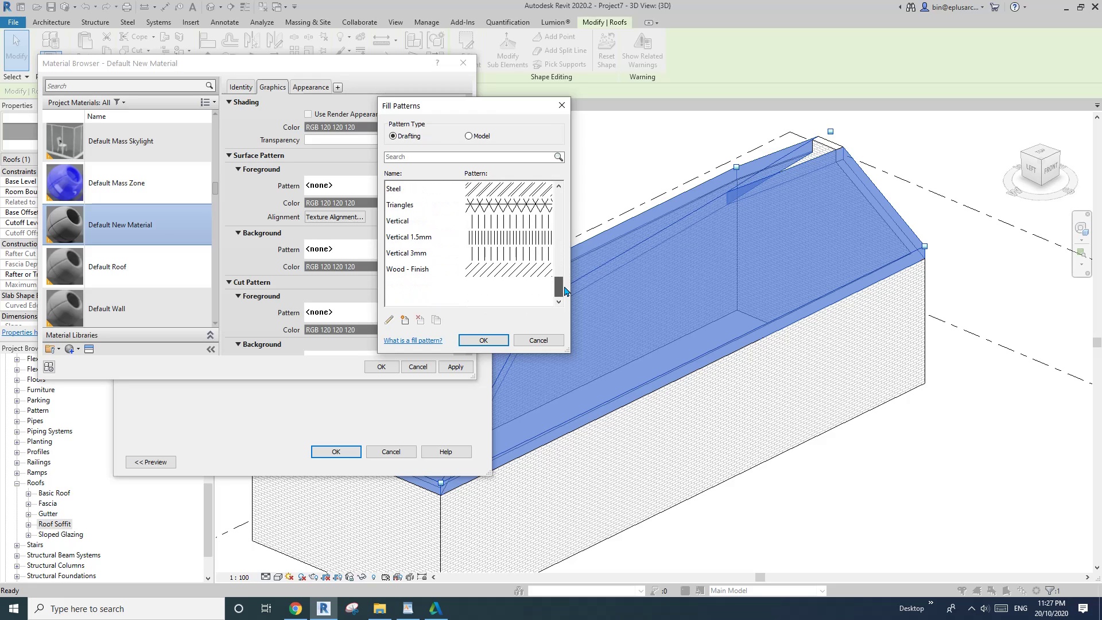
pyautogui.click(509, 264)
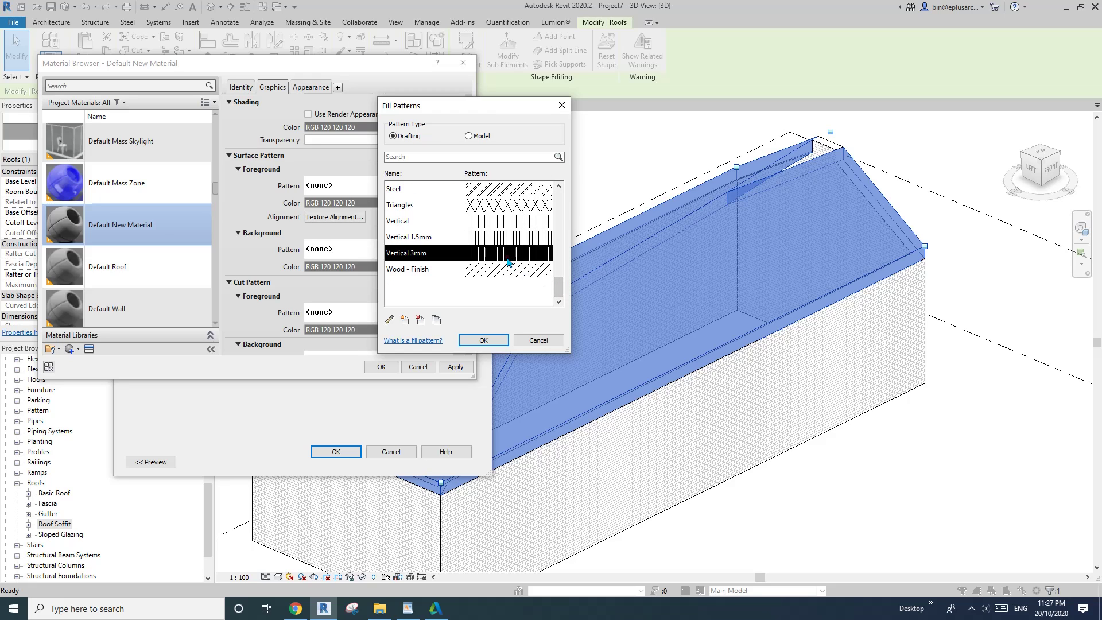
pyautogui.click(463, 340)
pyautogui.click(383, 366)
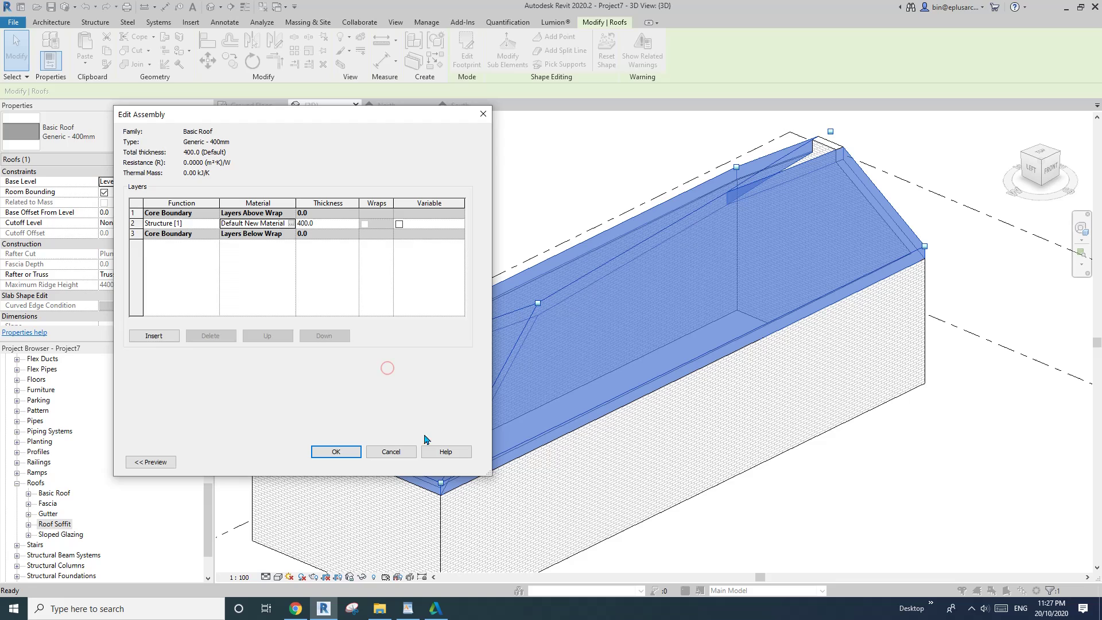
pyautogui.click(336, 452)
pyautogui.click(341, 458)
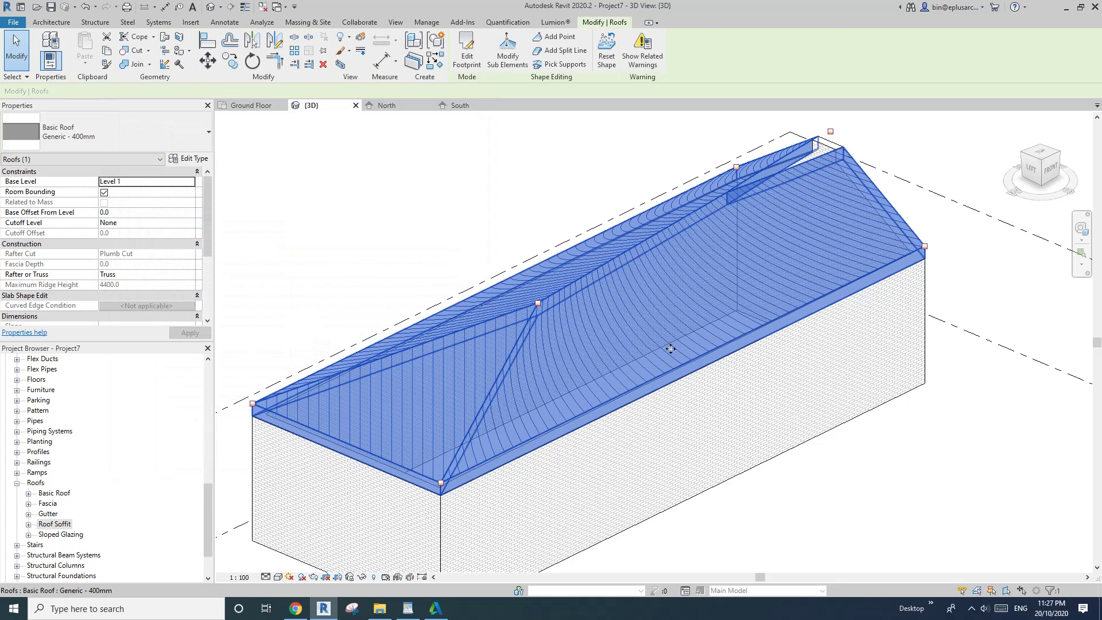
pyautogui.press('Escape')
# Duplicate the 600 x 600mm model pattern for the roof material's surface foreground, naming the copy 300 v.
pyautogui.keyDown('shift'); pyautogui.moveTo(671, 348); pyautogui.dragTo(530, 389, button='middle'); pyautogui.keyUp('shift')
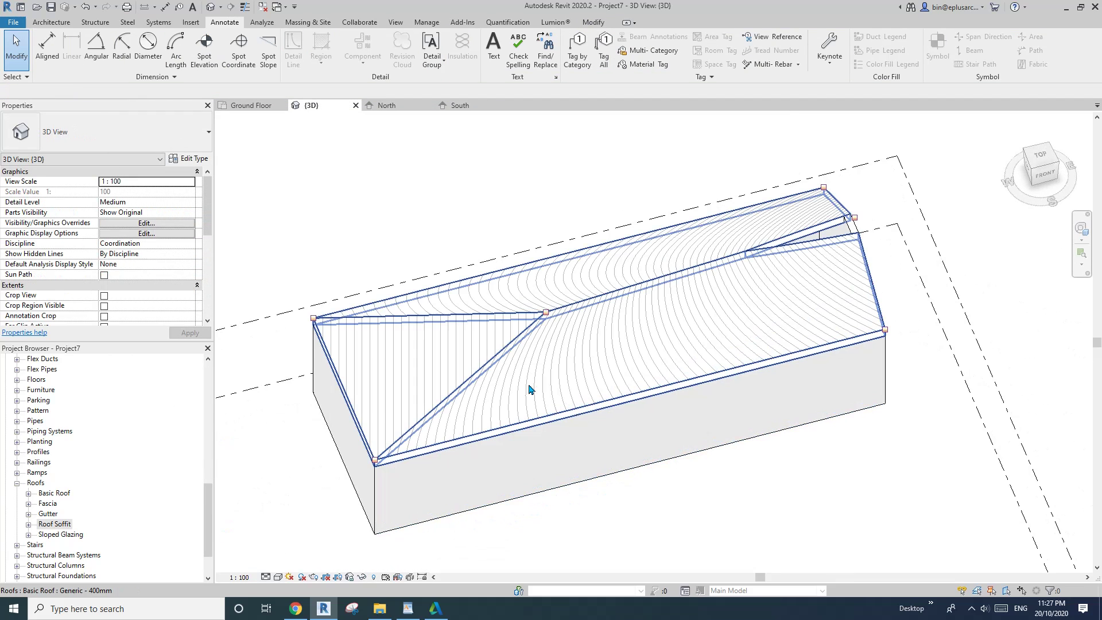
pyautogui.click(534, 374)
pyautogui.click(185, 159)
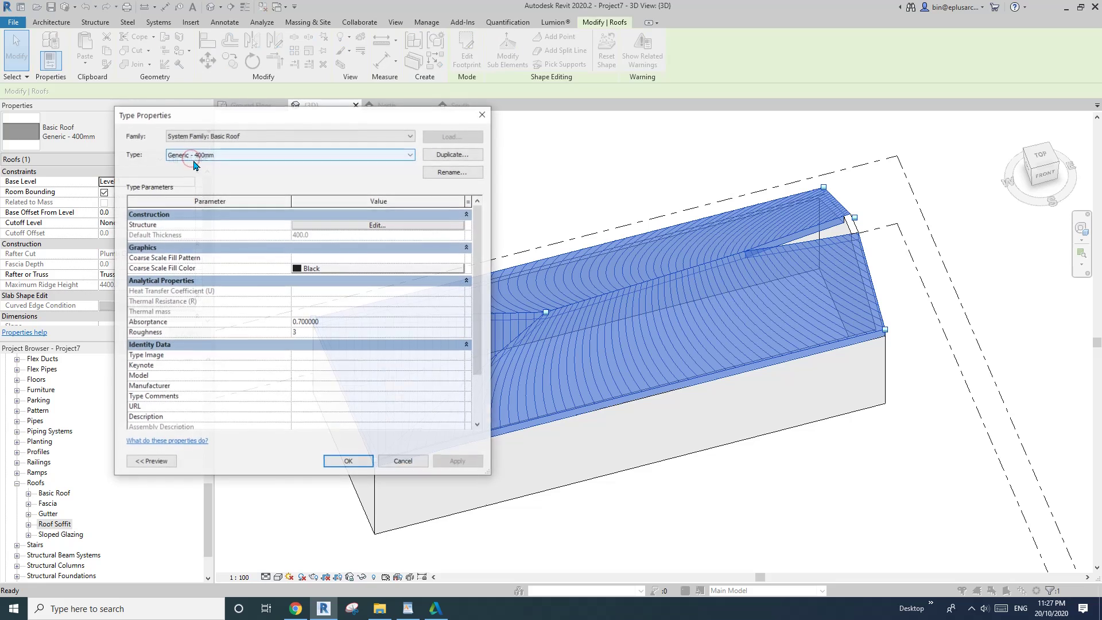
pyautogui.click(370, 225)
pyautogui.click(292, 224)
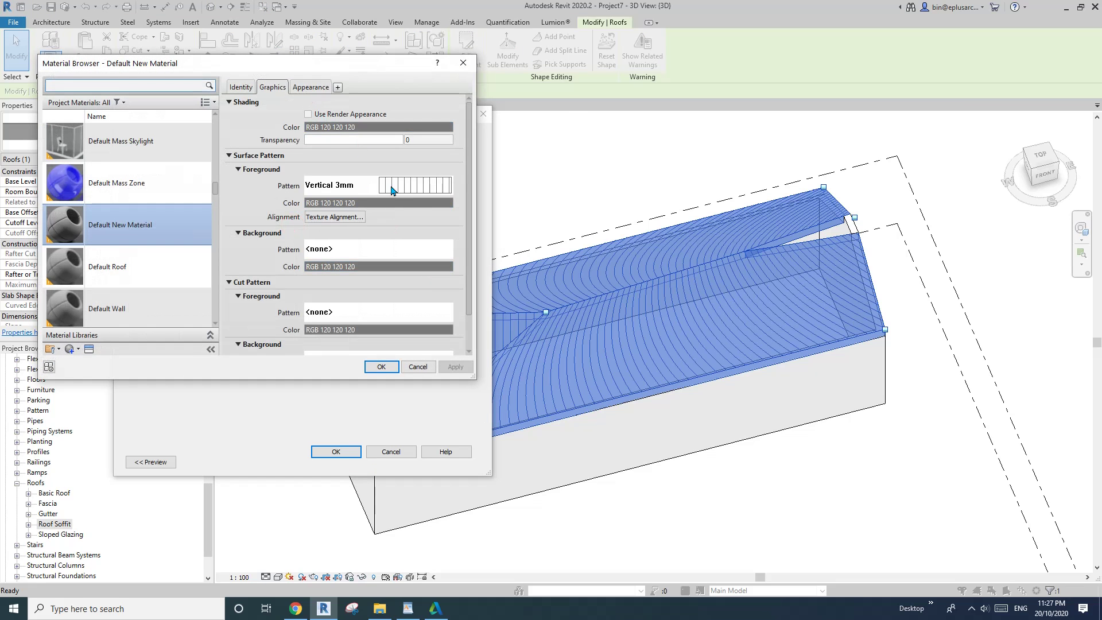
pyautogui.click(392, 189)
pyautogui.click(468, 136)
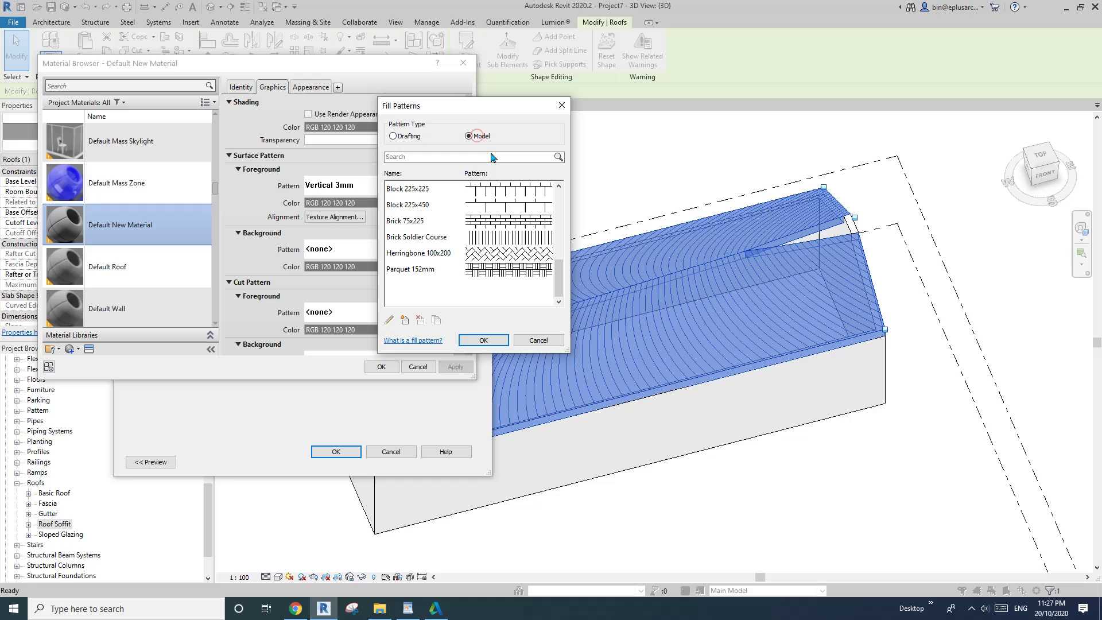
pyautogui.click(559, 244)
pyautogui.moveTo(559, 249)
pyautogui.mouseDown()
pyautogui.moveTo(560, 291)
pyautogui.moveTo(566, 222)
pyautogui.moveTo(563, 250)
pyautogui.mouseUp()
pyautogui.click(494, 268)
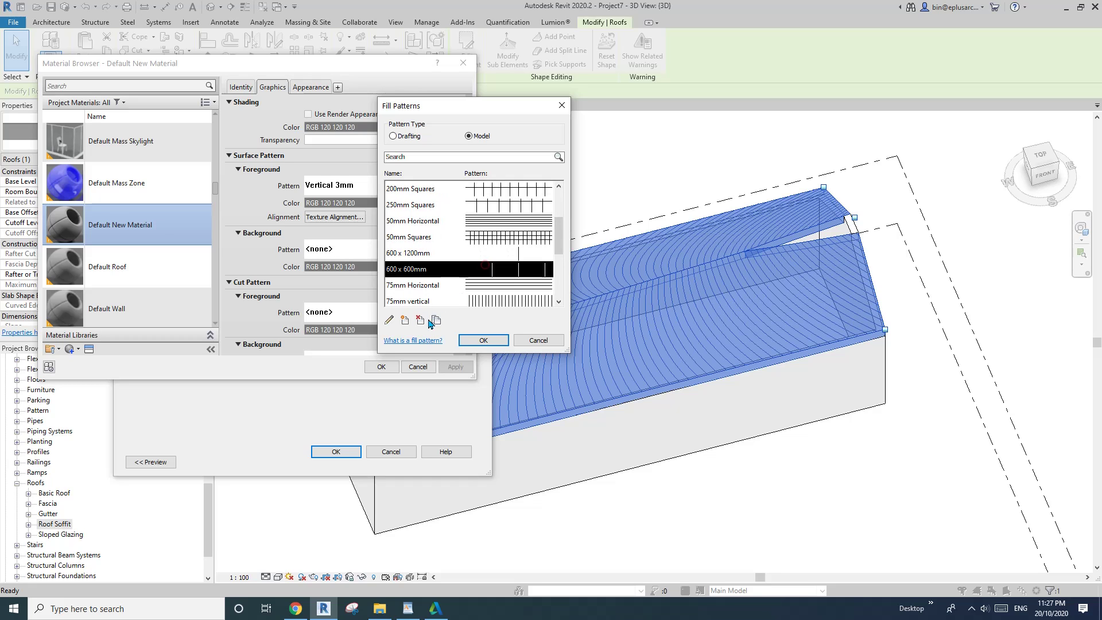
pyautogui.click(436, 320)
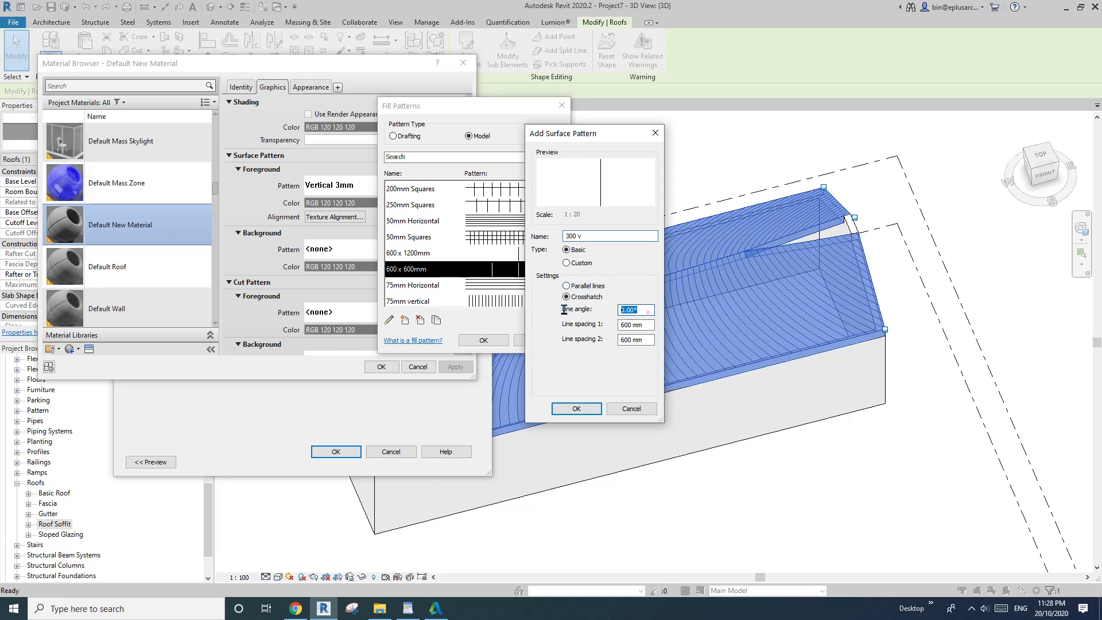
# Define the 300 v pattern as parallel lines with a 90° line angle and 300 mm spacing.
pyautogui.moveTo(647, 328); pyautogui.dragTo(620, 330)
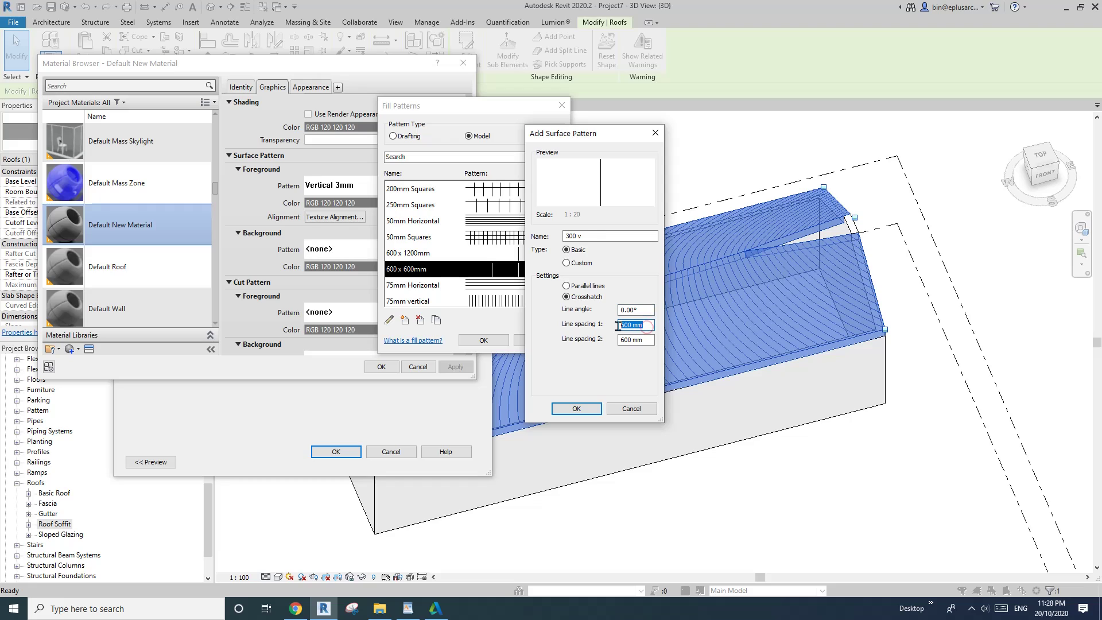
pyautogui.write('300')
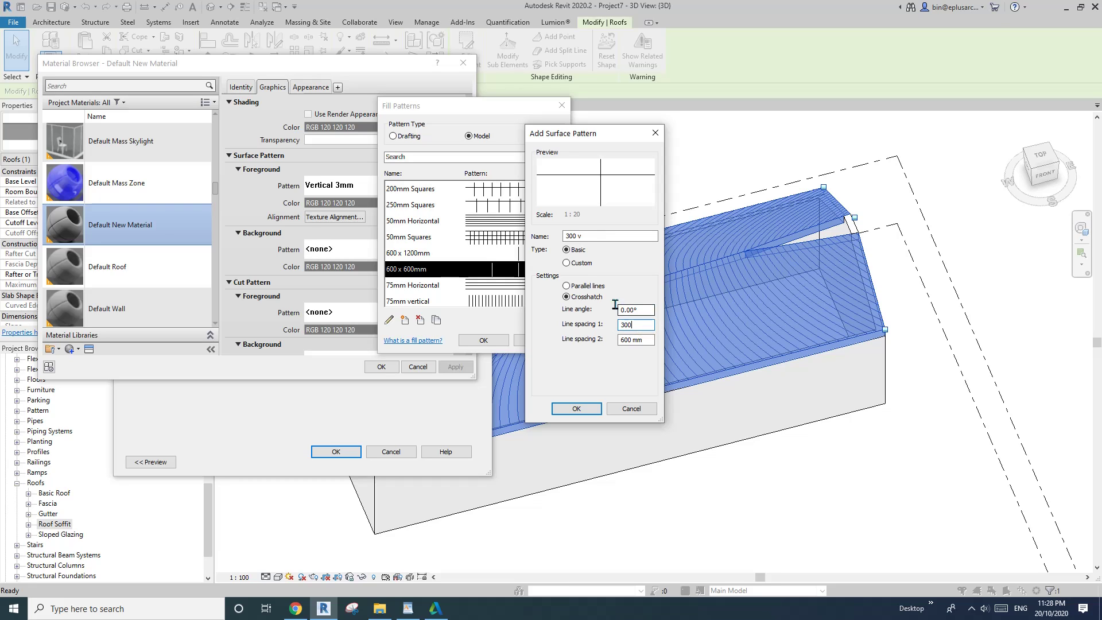
pyautogui.click(586, 287)
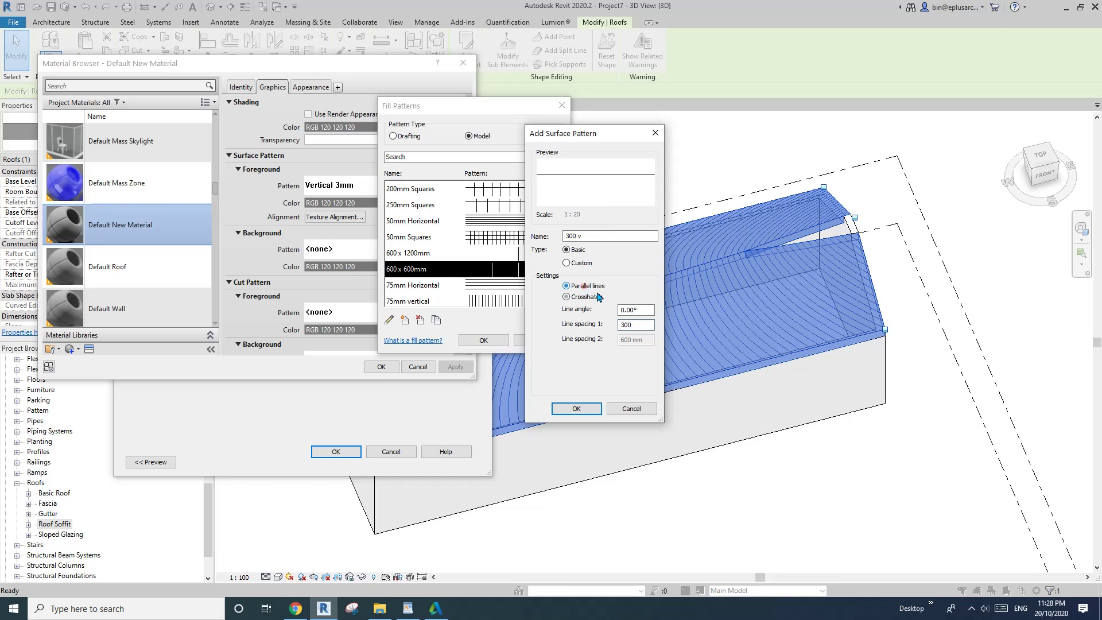
pyautogui.moveTo(640, 310); pyautogui.dragTo(619, 310)
pyautogui.write('90')
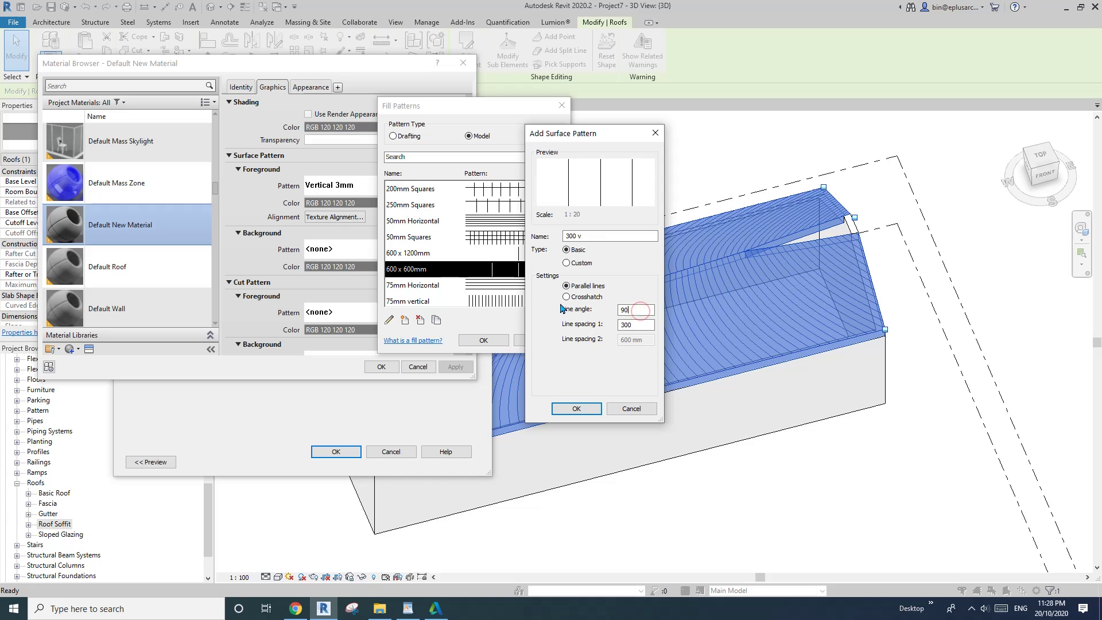
pyautogui.click(584, 409)
# Assign the 300 v pattern to the roof material's surface foreground and apply it to the roof type.
pyautogui.click(483, 340)
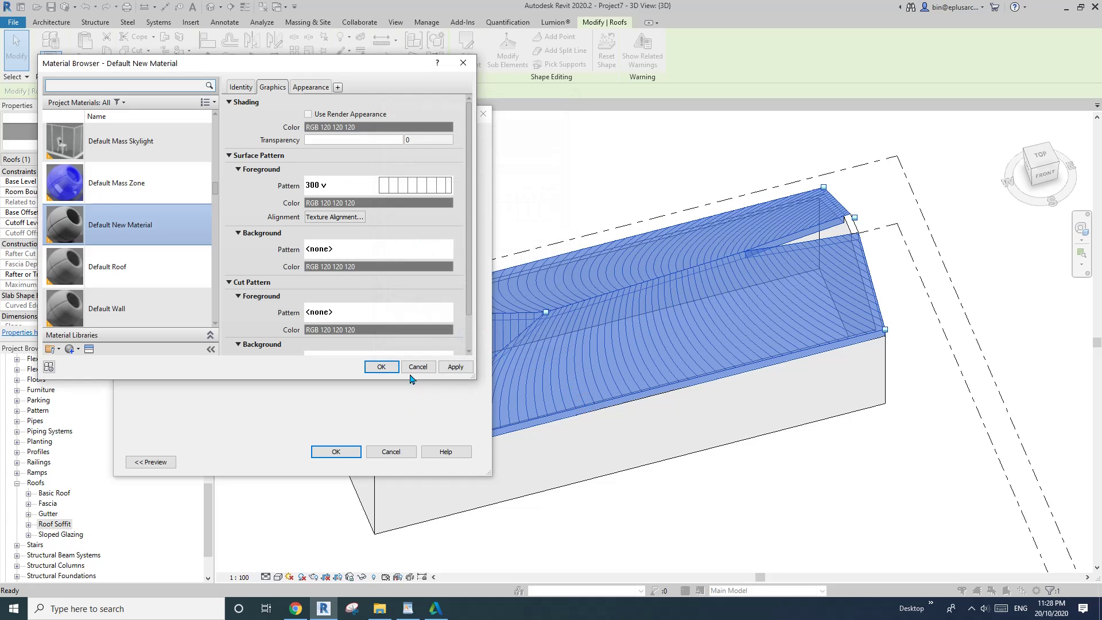
pyautogui.click(381, 367)
pyautogui.click(336, 451)
pyautogui.click(348, 457)
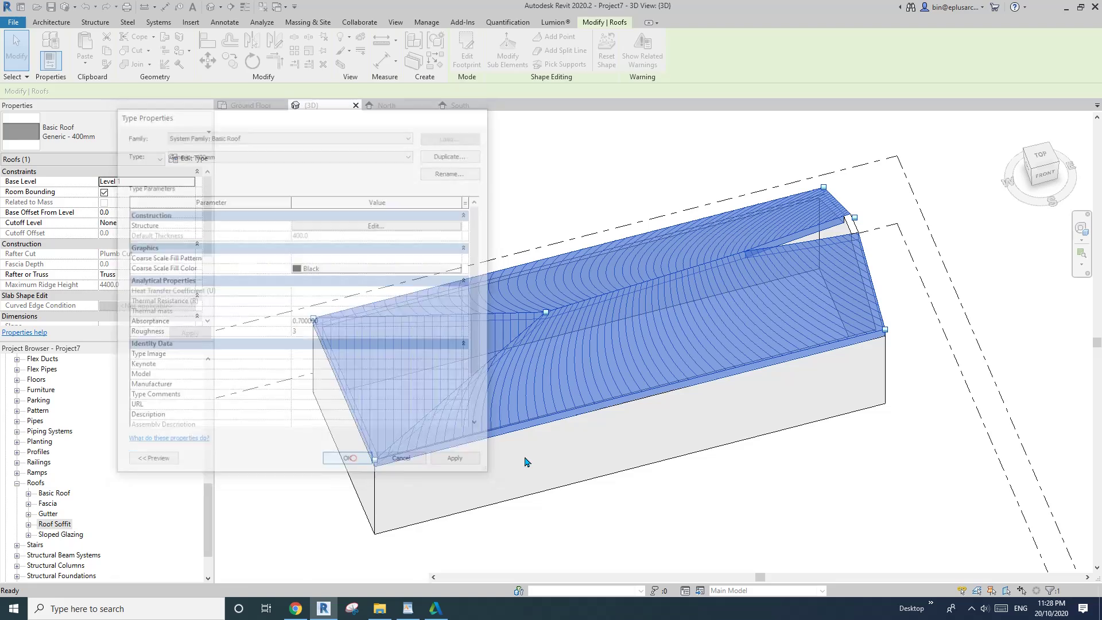
pyautogui.press('Escape')
# Examine from above and from the front corner how the pattern lines run across the roof planes.
pyautogui.moveTo(524, 457)
pyautogui.keyDown('shift'); pyautogui.mouseDown(button='middle')
pyautogui.moveTo(563, 411)
pyautogui.moveTo(674, 404)
pyautogui.moveTo(600, 320)
pyautogui.moveTo(448, 401)
pyautogui.mouseUp(button='middle'); pyautogui.keyUp('shift')
pyautogui.keyDown('shift'); pyautogui.moveTo(620, 351); pyautogui.dragTo(618, 462, button='middle'); pyautogui.keyUp('shift')
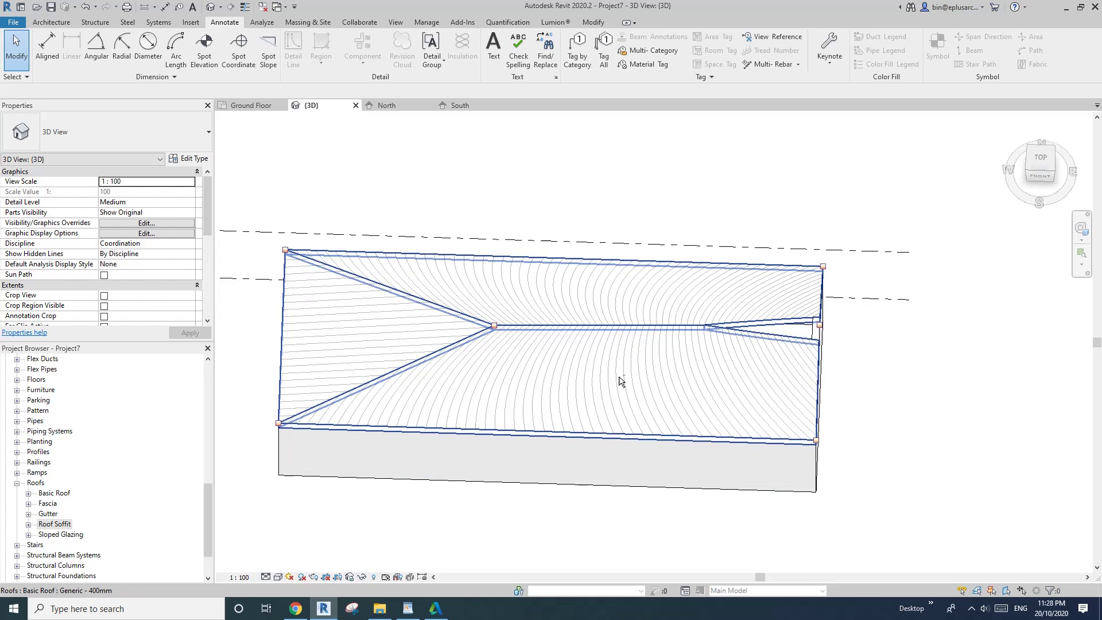
pyautogui.moveTo(620, 380)
pyautogui.keyDown('shift'); pyautogui.mouseDown(button='middle')
pyautogui.moveTo(603, 418)
pyautogui.moveTo(608, 376)
pyautogui.moveTo(635, 364)
pyautogui.moveTo(640, 396)
pyautogui.moveTo(647, 374)
pyautogui.moveTo(719, 406)
pyautogui.moveTo(612, 432)
pyautogui.moveTo(712, 433)
pyautogui.moveTo(642, 424)
pyautogui.moveTo(701, 399)
pyautogui.moveTo(637, 419)
pyautogui.moveTo(598, 387)
pyautogui.moveTo(622, 382)
pyautogui.moveTo(611, 390)
pyautogui.moveTo(623, 399)
pyautogui.moveTo(625, 377)
pyautogui.mouseUp(button='middle'); pyautogui.keyUp('shift')
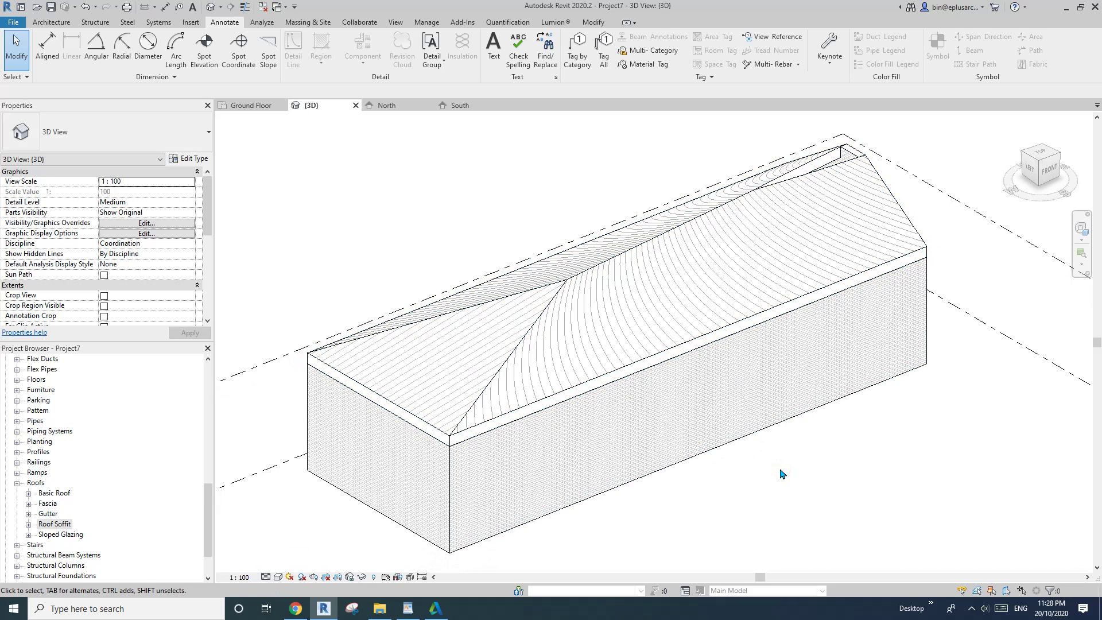
pyautogui.keyDown('shift'); pyautogui.moveTo(749, 463); pyautogui.dragTo(750, 489, button='middle'); pyautogui.keyUp('shift')
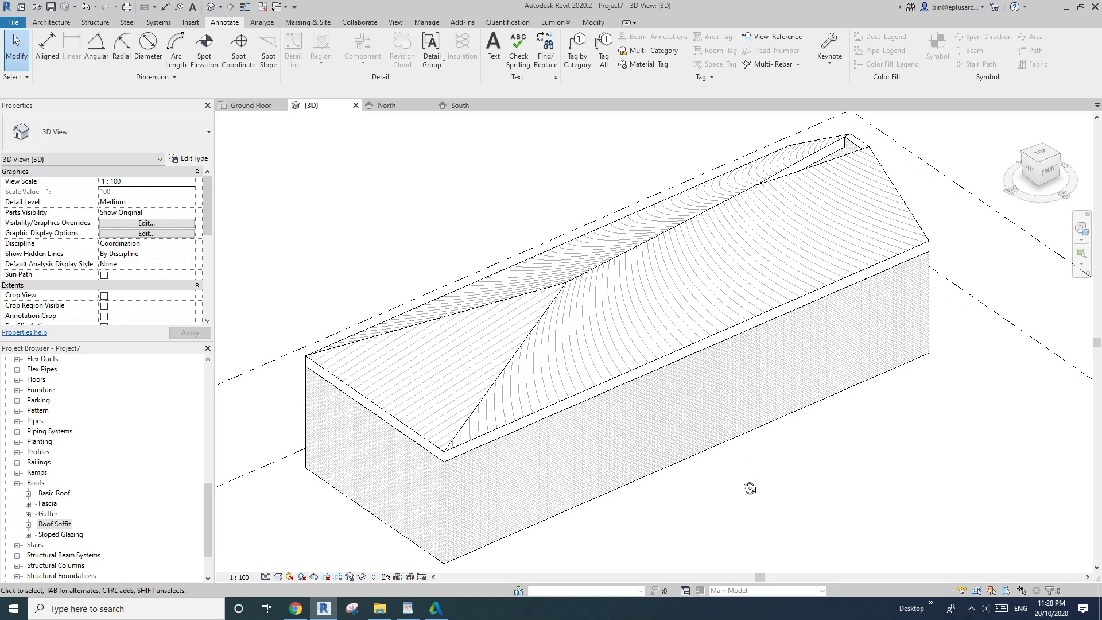